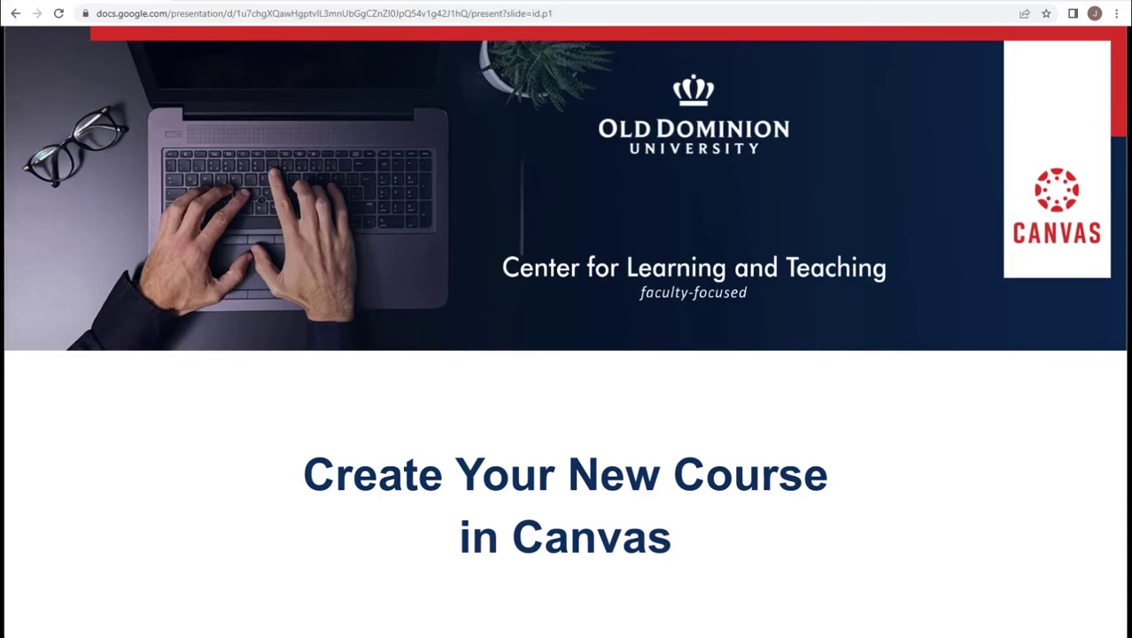
# Advance the slideshow from the title slide to the 'Modules in Canvas' slide
pyautogui.press('Right')
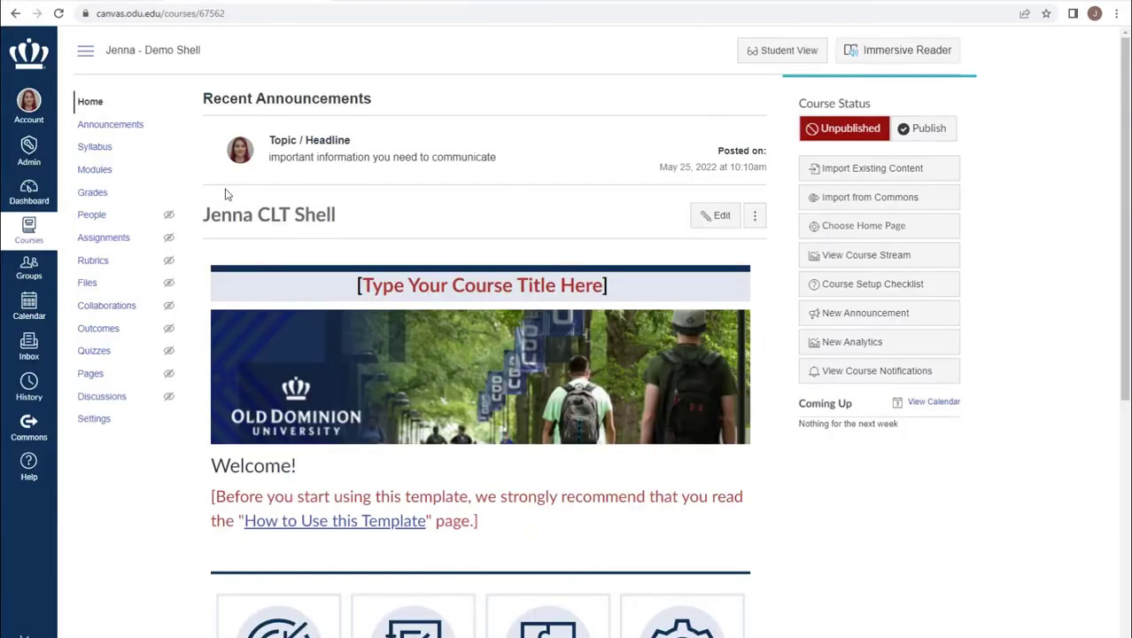
# Go to the course's Modules page from the course navigation menu
pyautogui.click(100, 175)
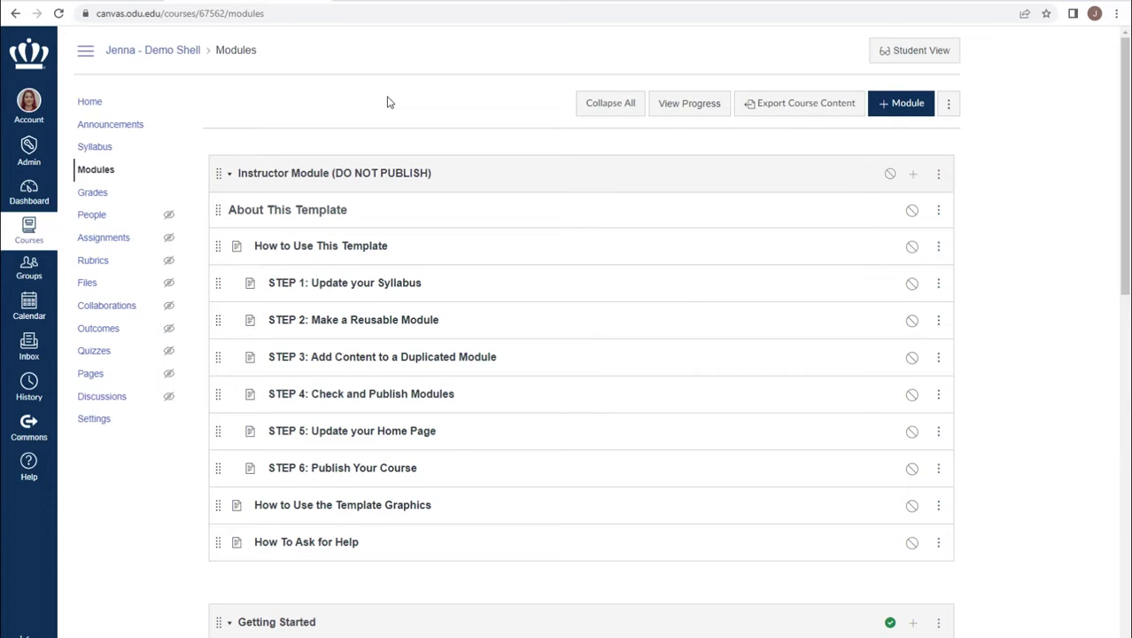
# Start a new module named 'module 1' with the Lock until option enabled
pyautogui.click(899, 104)
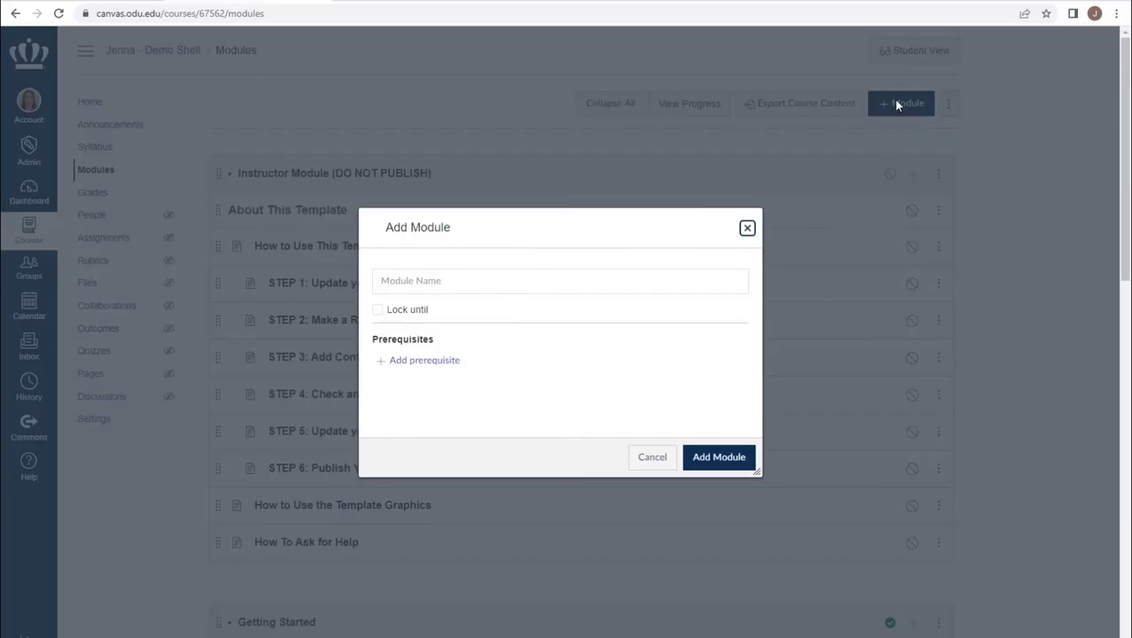
pyautogui.click(429, 280)
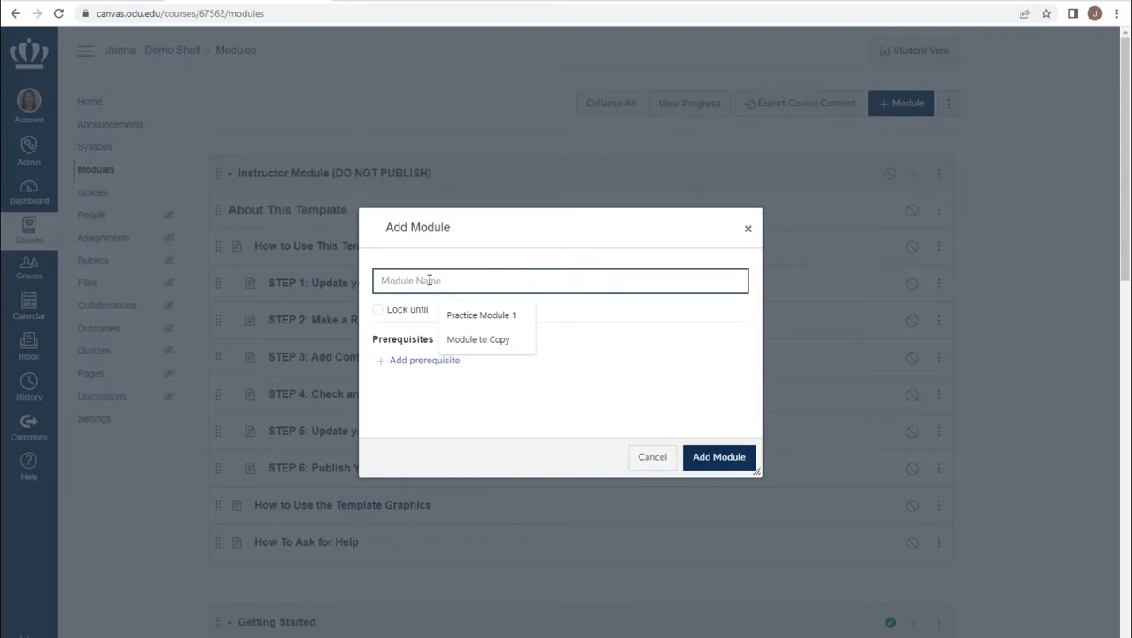
pyautogui.write('module 1')
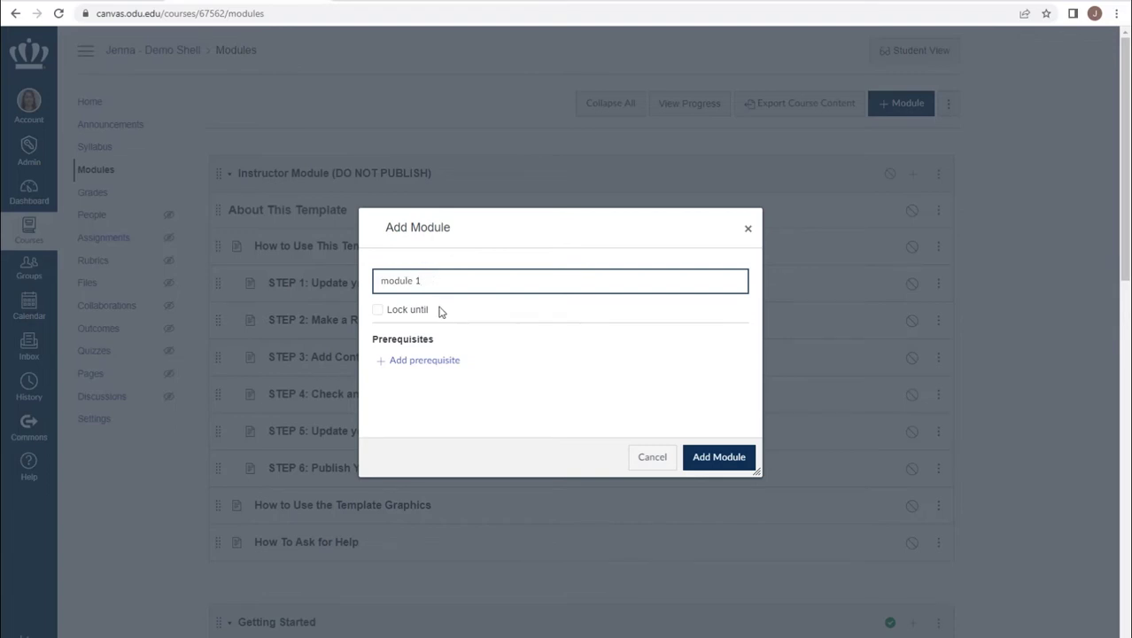
pyautogui.click(378, 312)
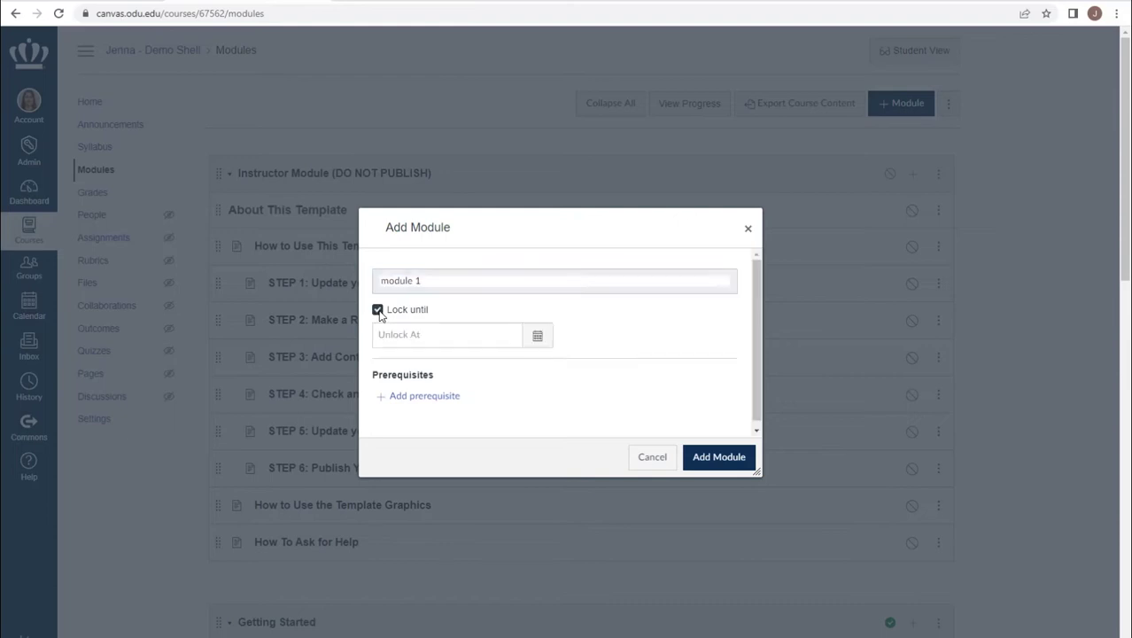
# Set the unlock time to May 26, 2022, 10:00 AM and add the module
pyautogui.click(536, 337)
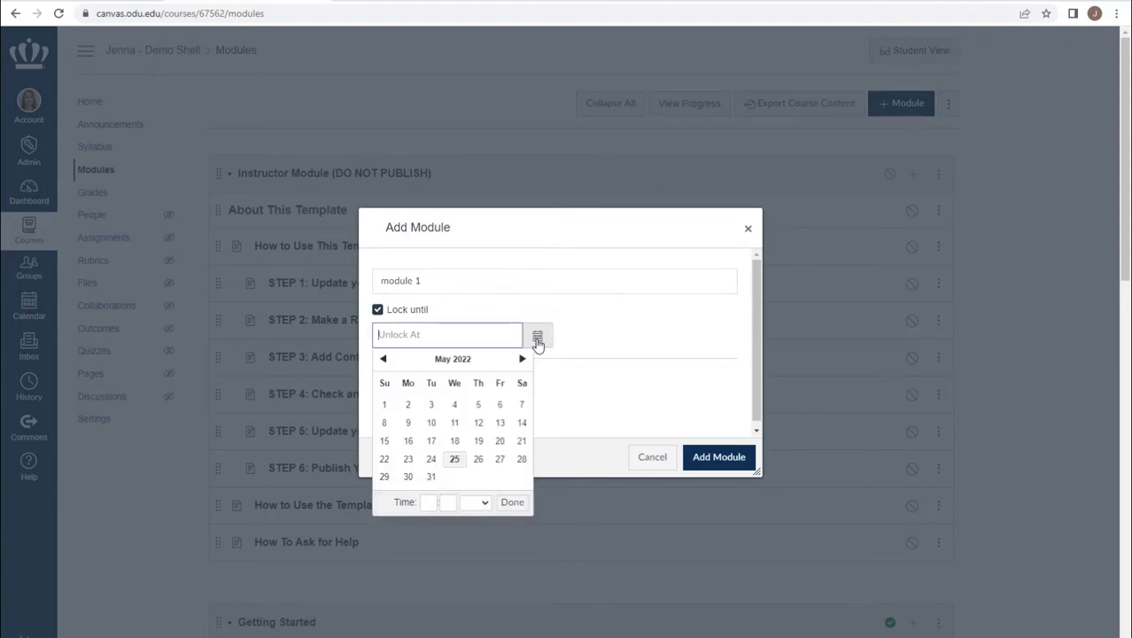
pyautogui.click(478, 458)
pyautogui.click(429, 502)
pyautogui.write('10')
pyautogui.click(447, 502)
pyautogui.write('00')
pyautogui.click(475, 502)
pyautogui.click(471, 521)
pyautogui.click(512, 502)
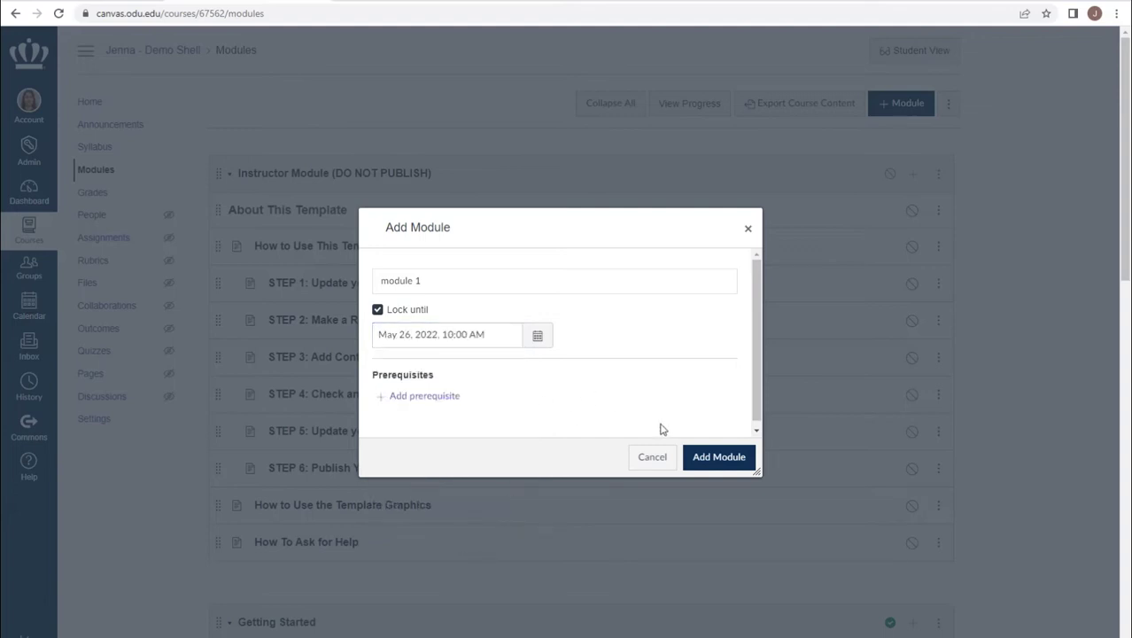
pyautogui.click(724, 459)
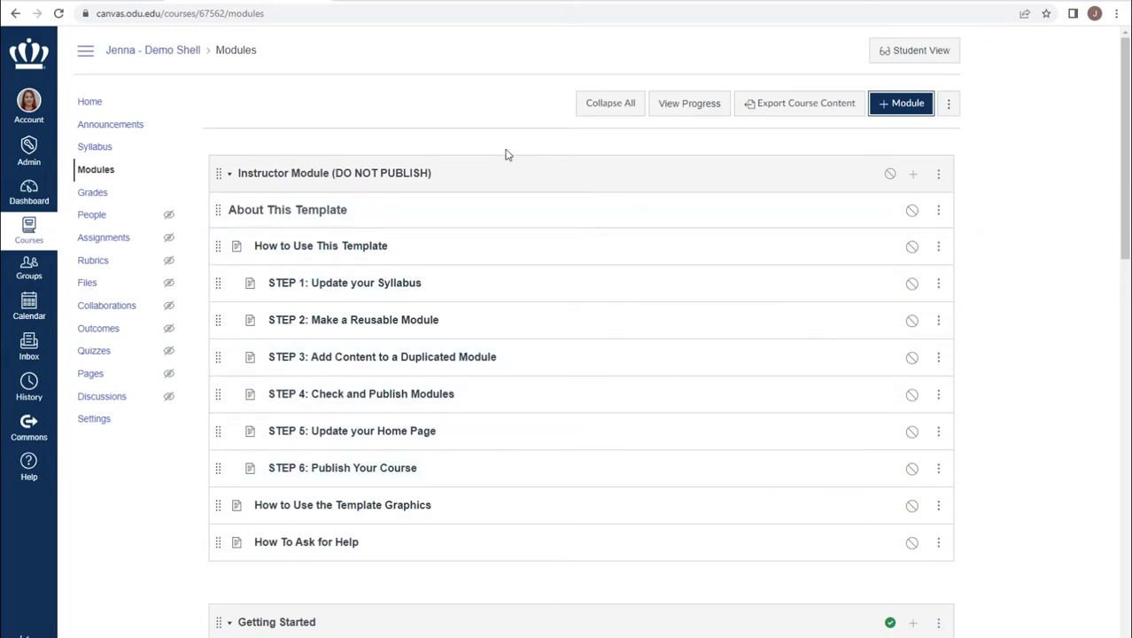
# Collapse all modules, then expand just the empty 'module 1' at the bottom of the list
pyautogui.click(605, 103)
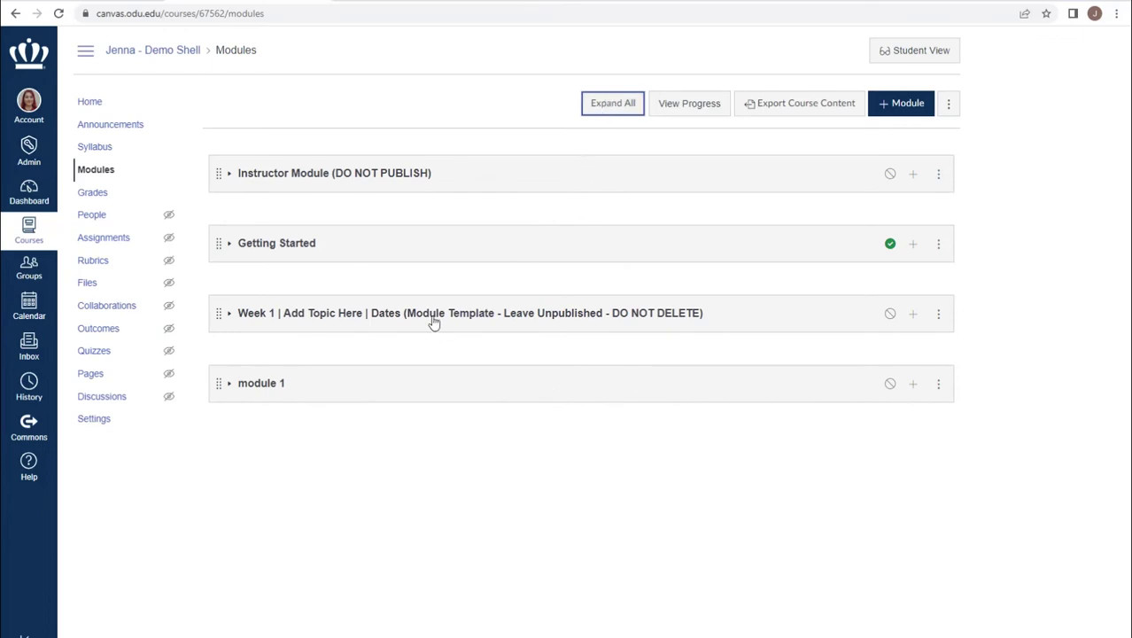
pyautogui.click(229, 388)
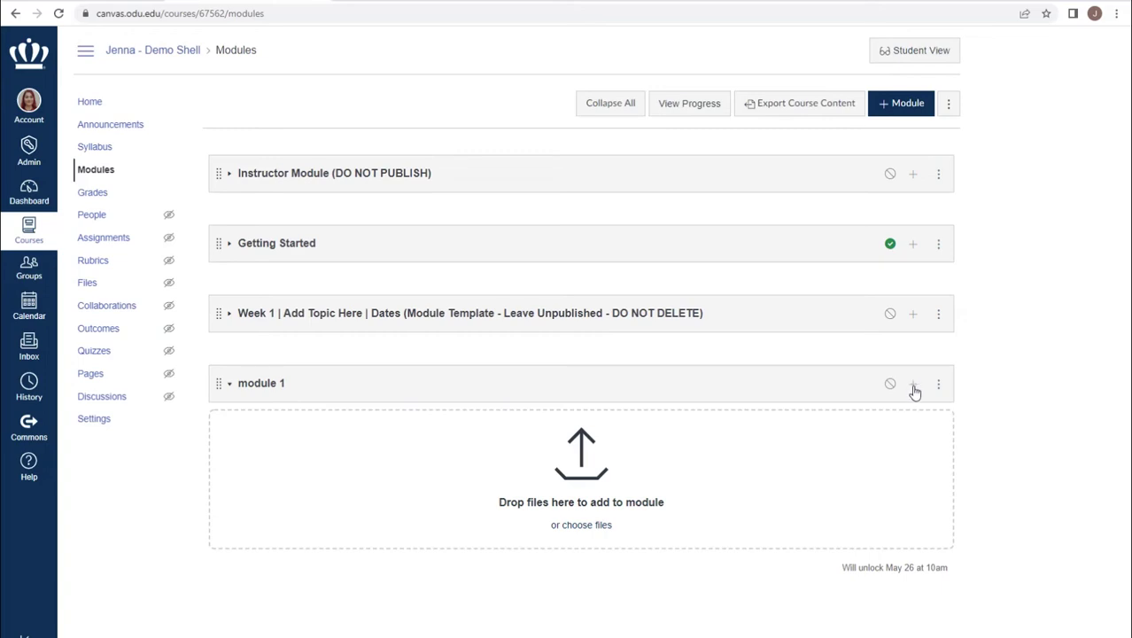
# Create a new page titled 'Welcome to Algebra!' as an item in module 1
pyautogui.click(913, 387)
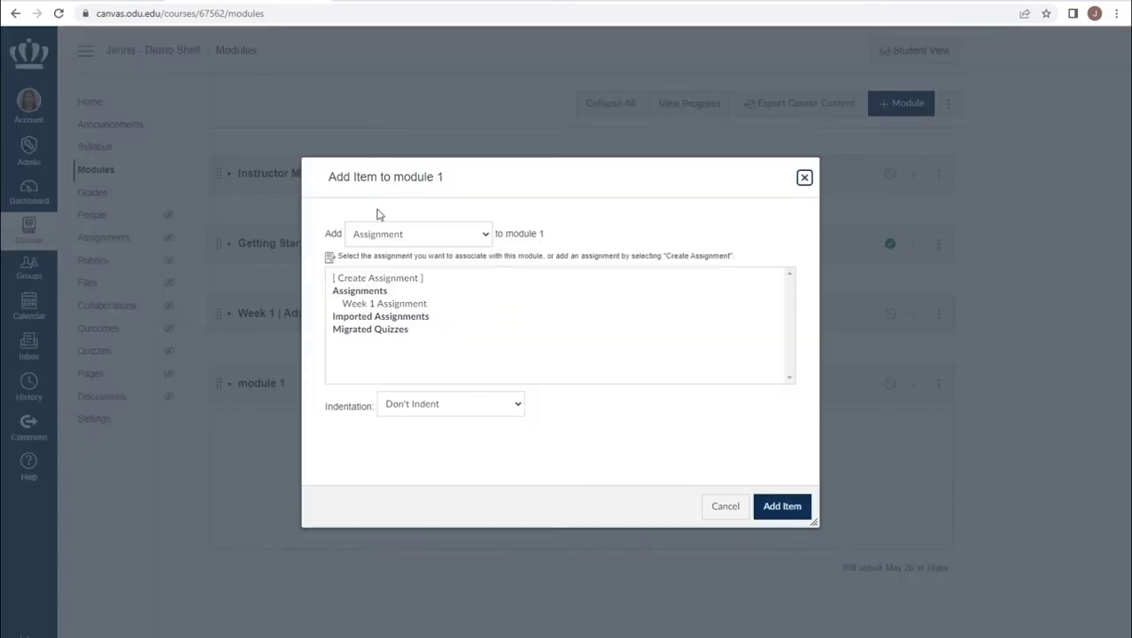
pyautogui.click(448, 234)
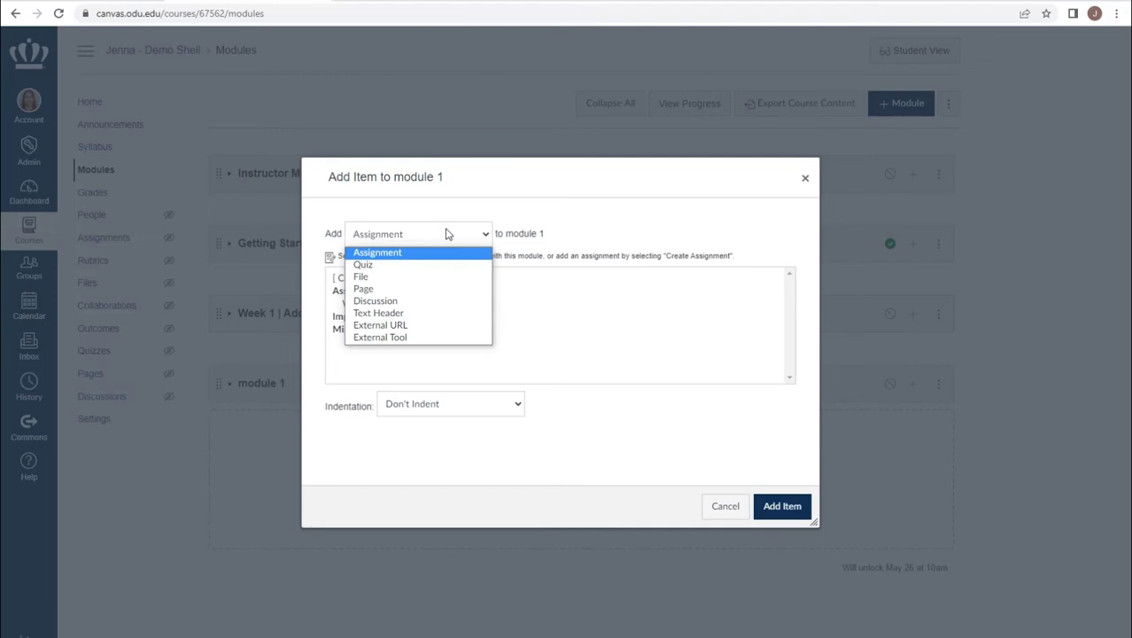
pyautogui.click(371, 293)
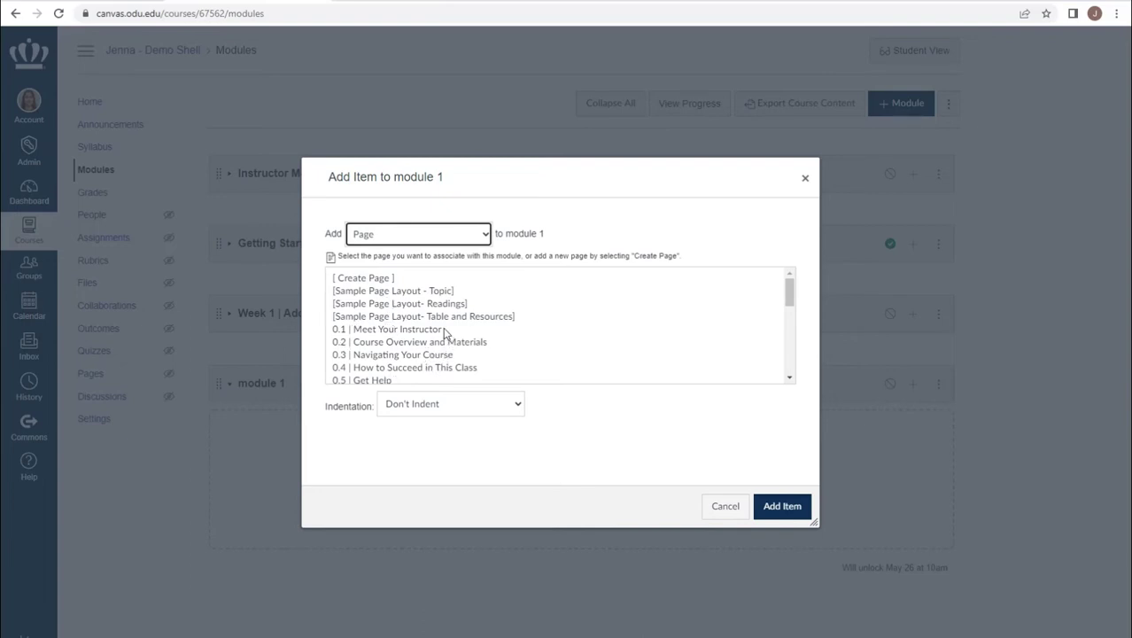
pyautogui.scroll(-2, 412, 306)
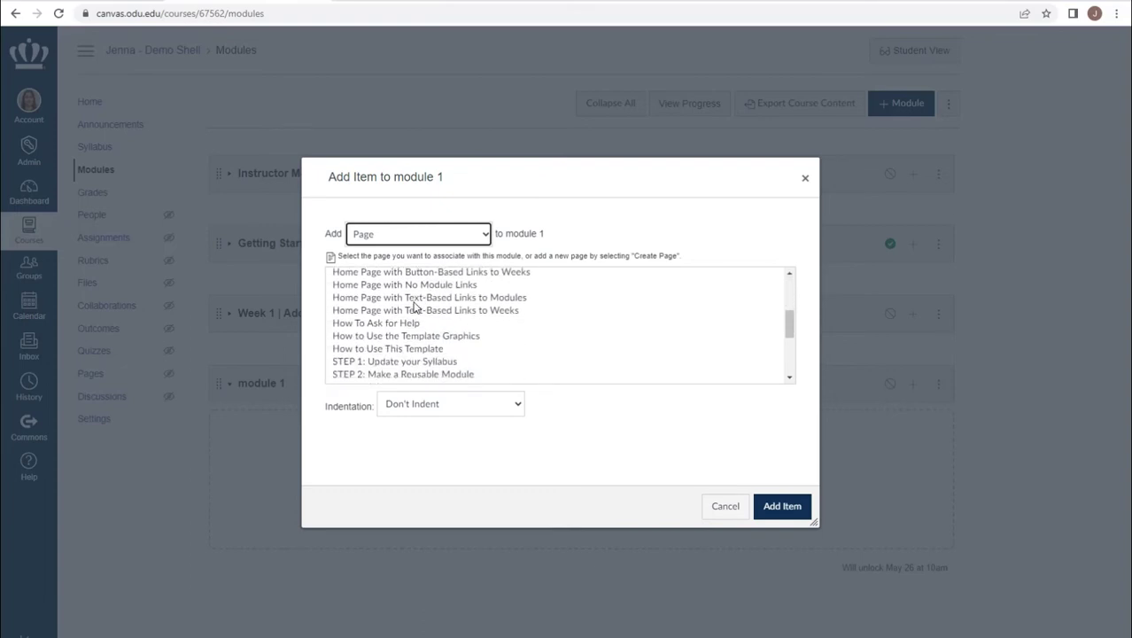
pyautogui.scroll(-3, 413, 314)
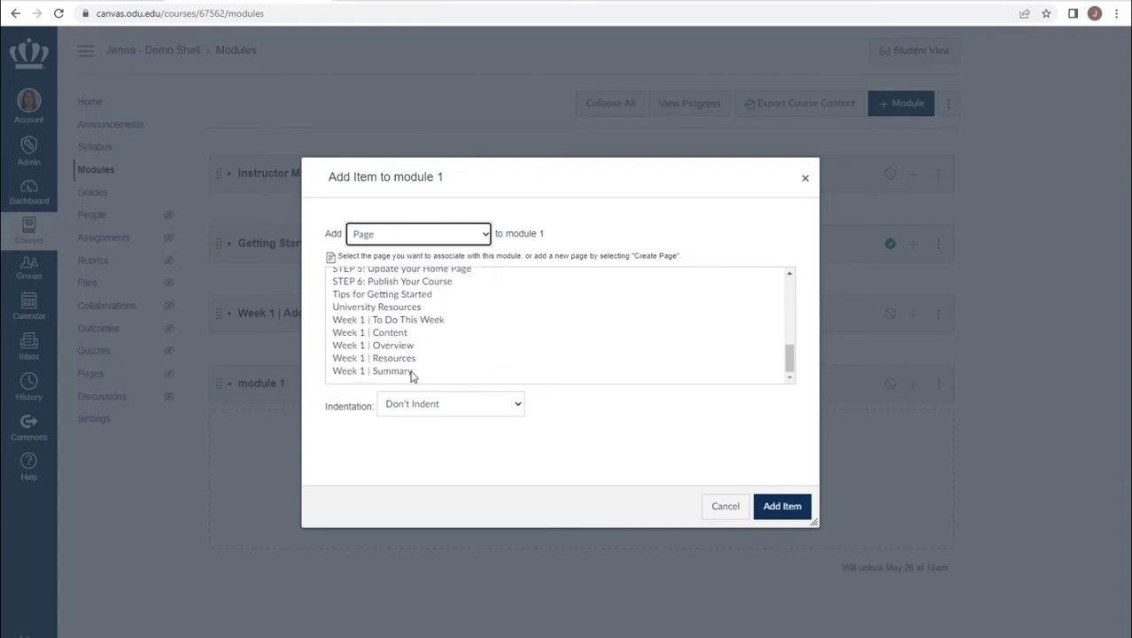
pyautogui.scroll(5, 416, 350)
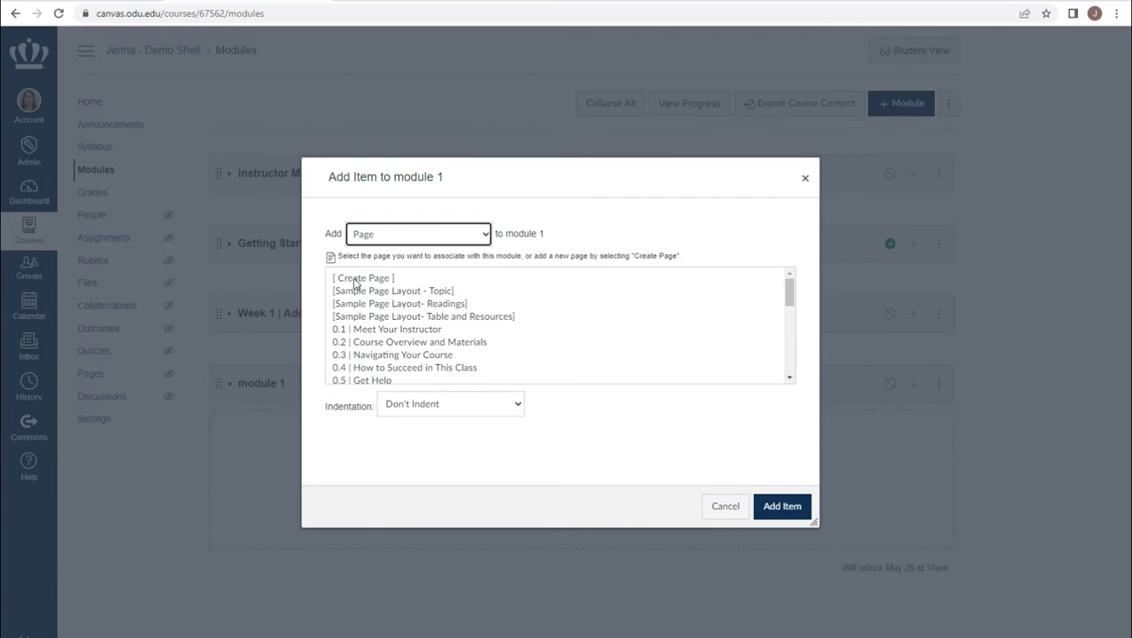
pyautogui.click(372, 279)
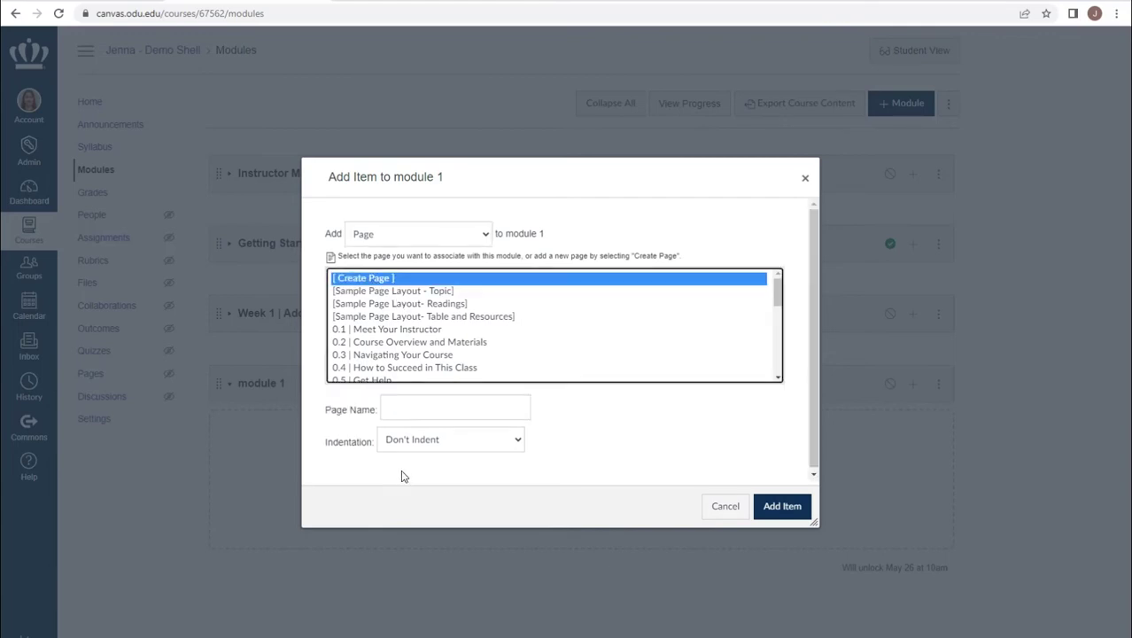
pyautogui.click(418, 406)
pyautogui.write('Welcome to Algebra!')
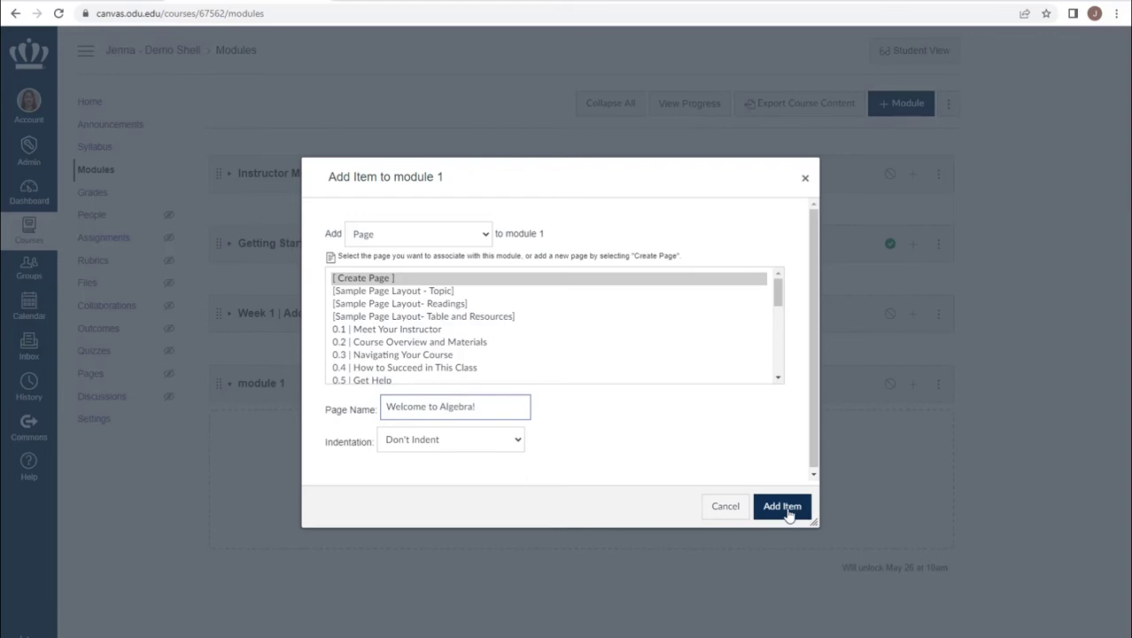
pyautogui.click(775, 506)
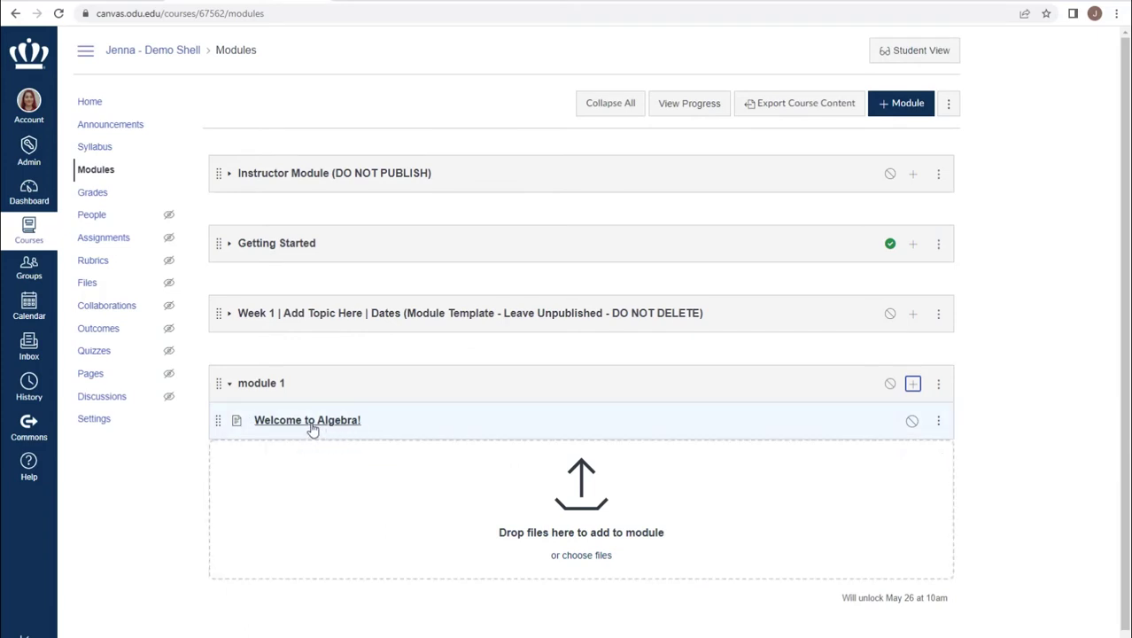
# Preview the 'Welcome to Algebra!' page in a new browser tab, then return to Modules
pyautogui.rightClick(313, 427)
pyautogui.click(354, 433)
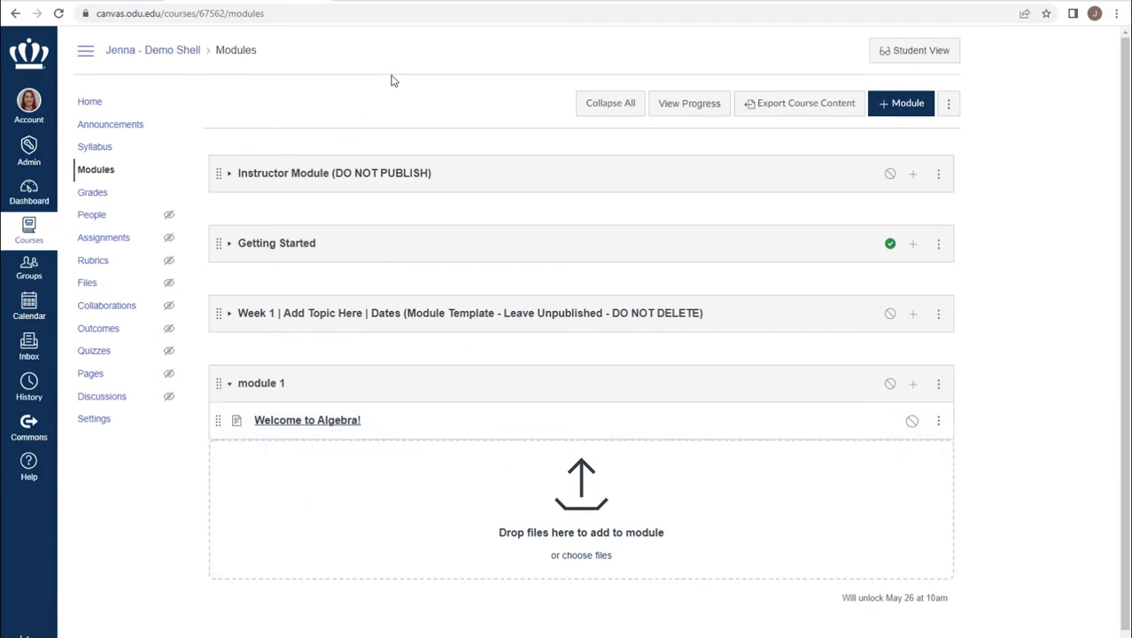
pyautogui.click(413, 5)
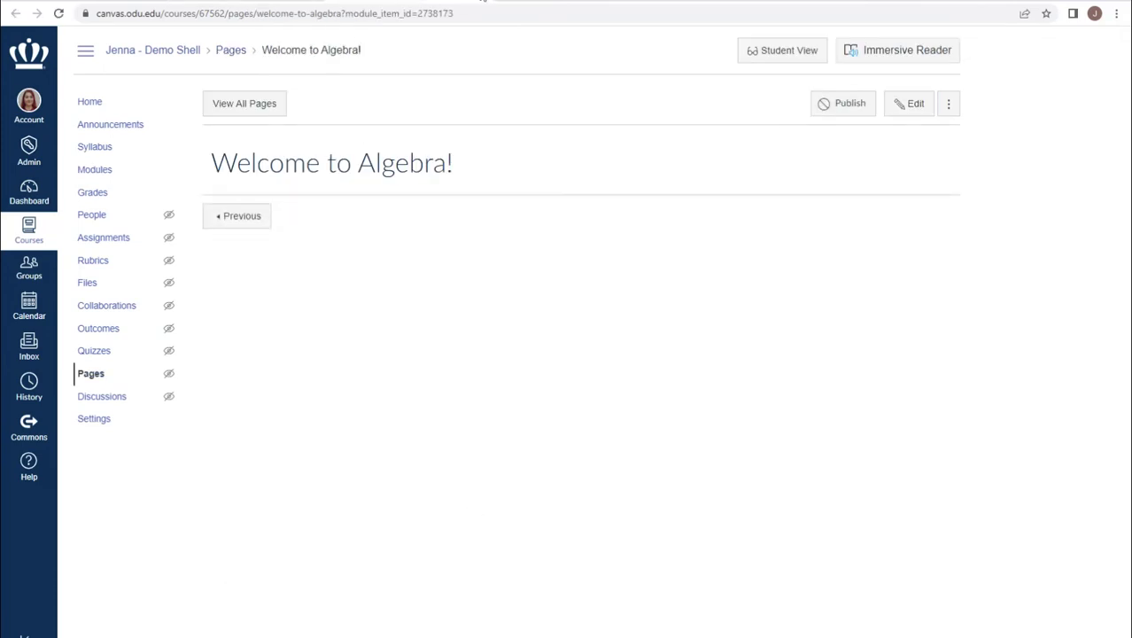
pyautogui.click(483, 1)
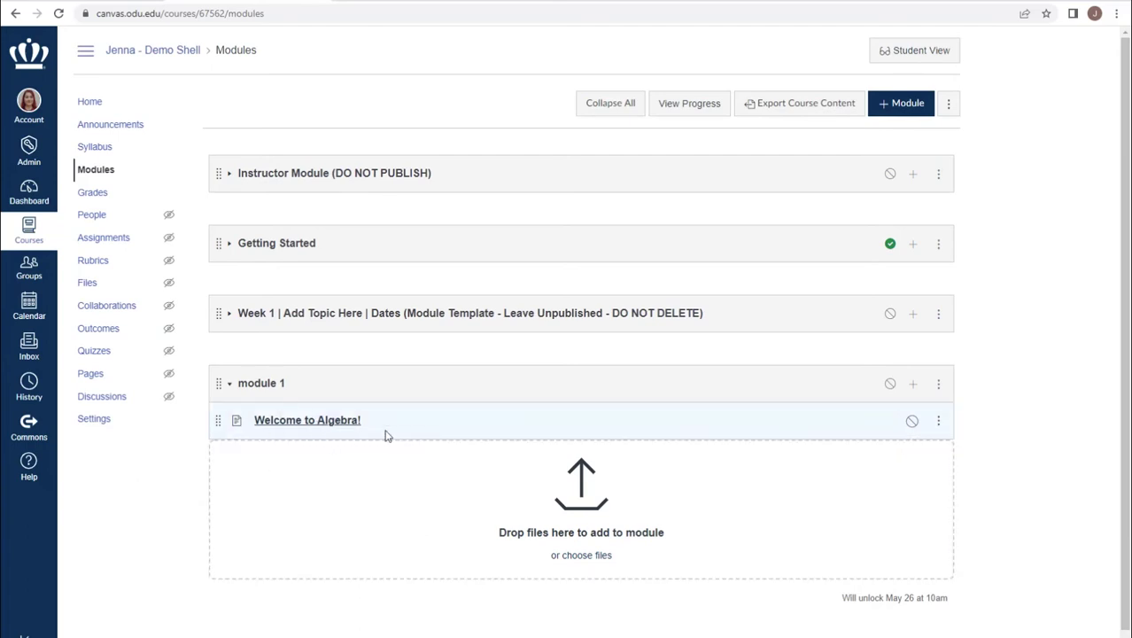
# Add the existing 'Week 1 Assignment' to module 1, then start another new item
pyautogui.click(913, 385)
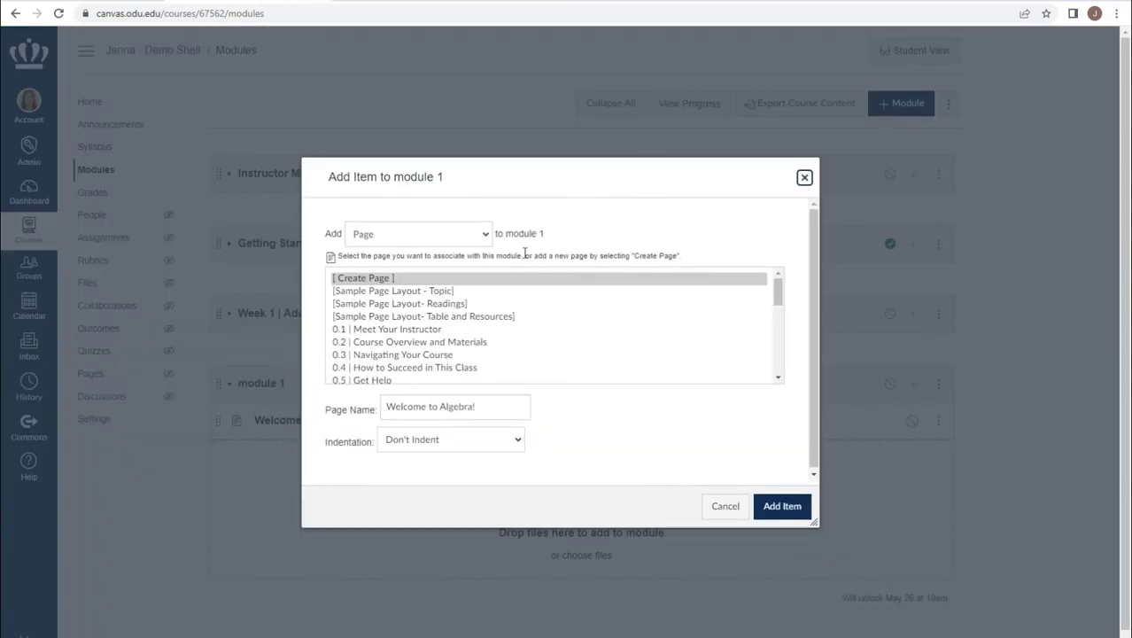
pyautogui.click(401, 239)
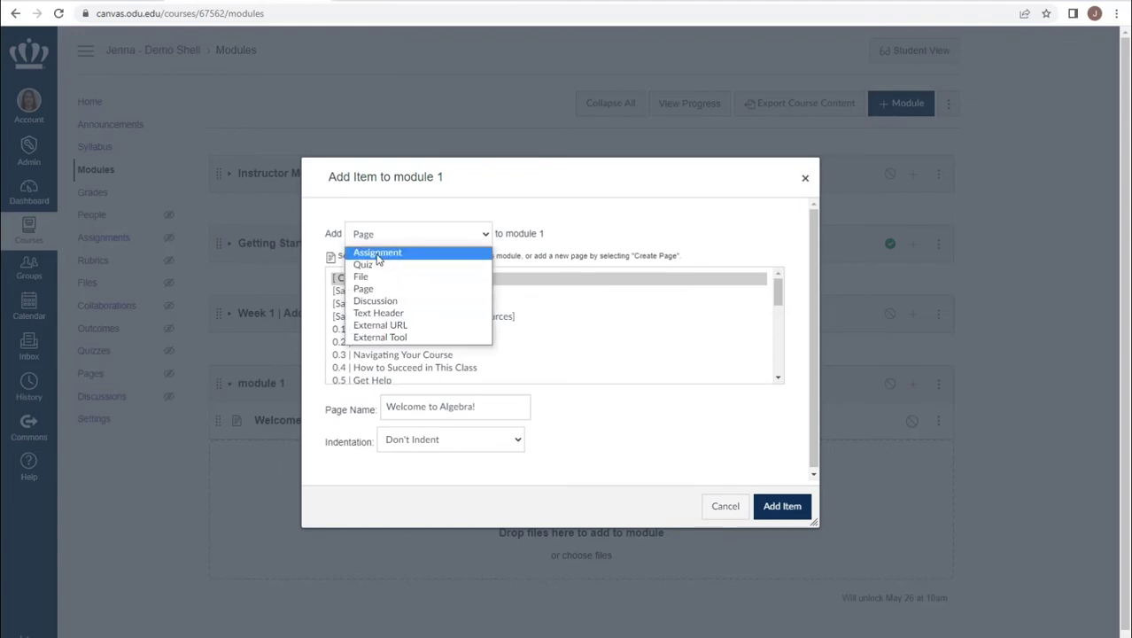
pyautogui.click(396, 254)
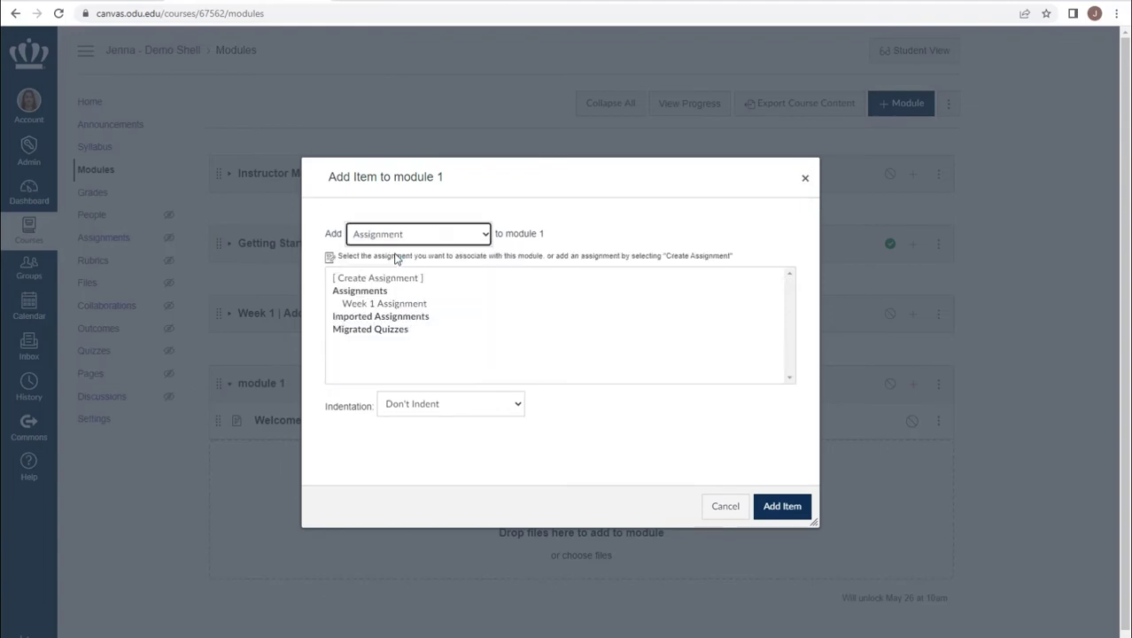
pyautogui.click(392, 303)
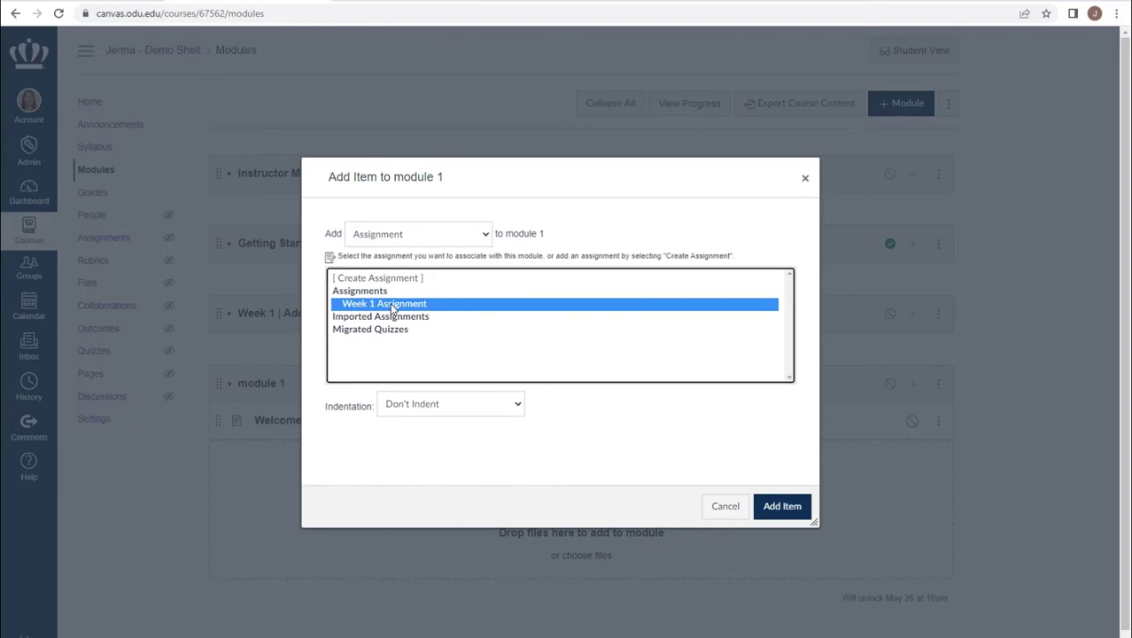
pyautogui.click(783, 507)
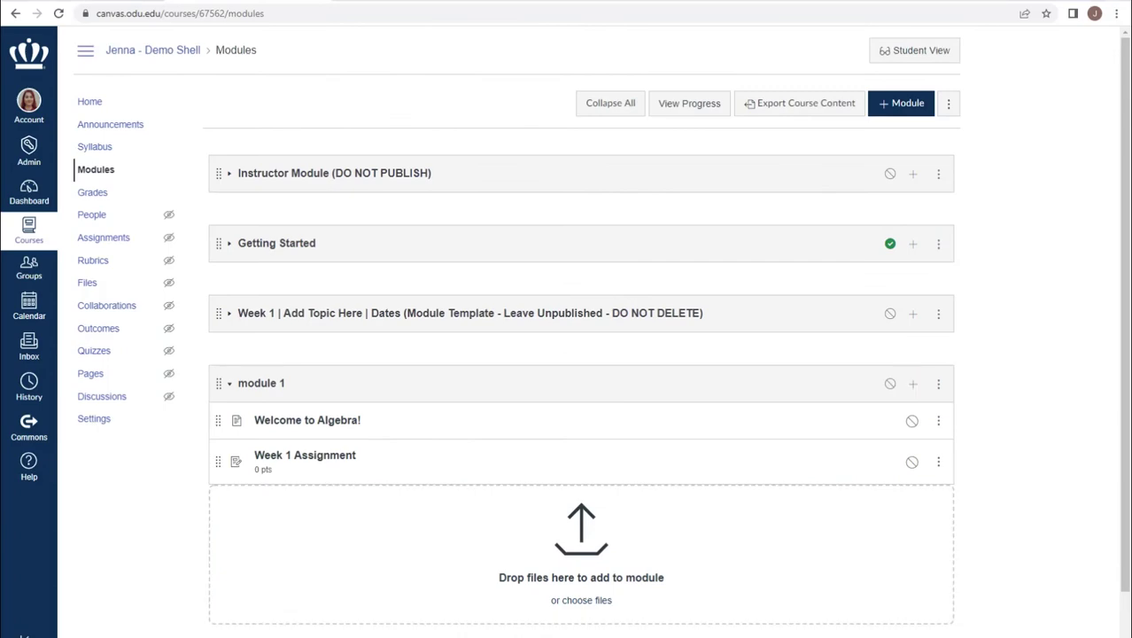
pyautogui.click(912, 384)
# Add an External URL item 'Desmos Graphing Calculator' linking to desmos.com/graphing
pyautogui.click(460, 236)
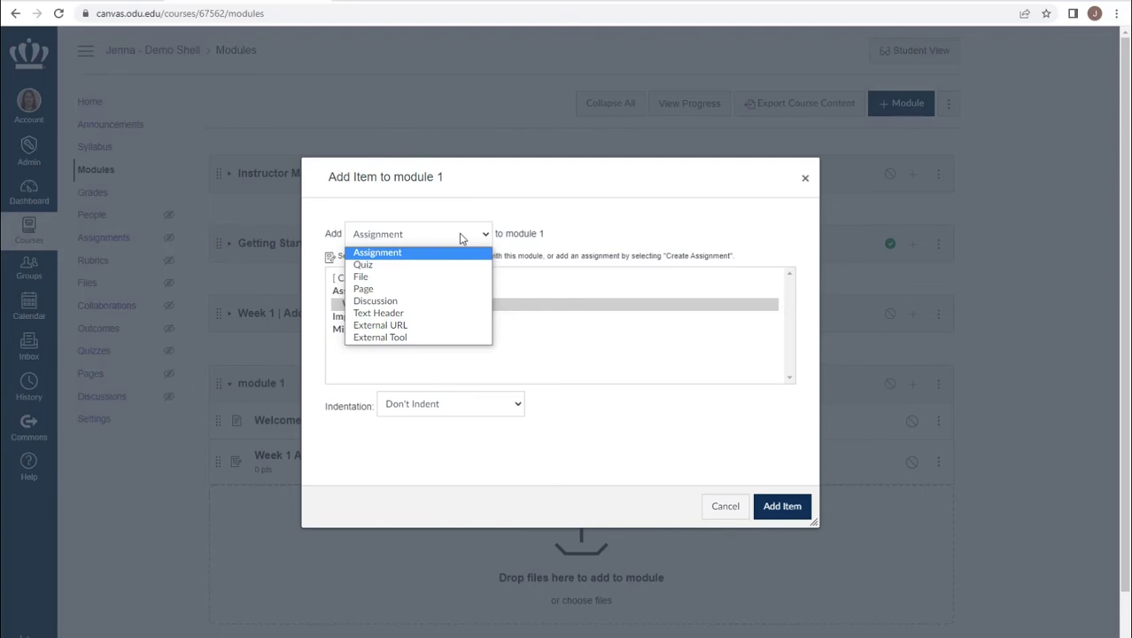
pyautogui.click(391, 326)
pyautogui.click(404, 274)
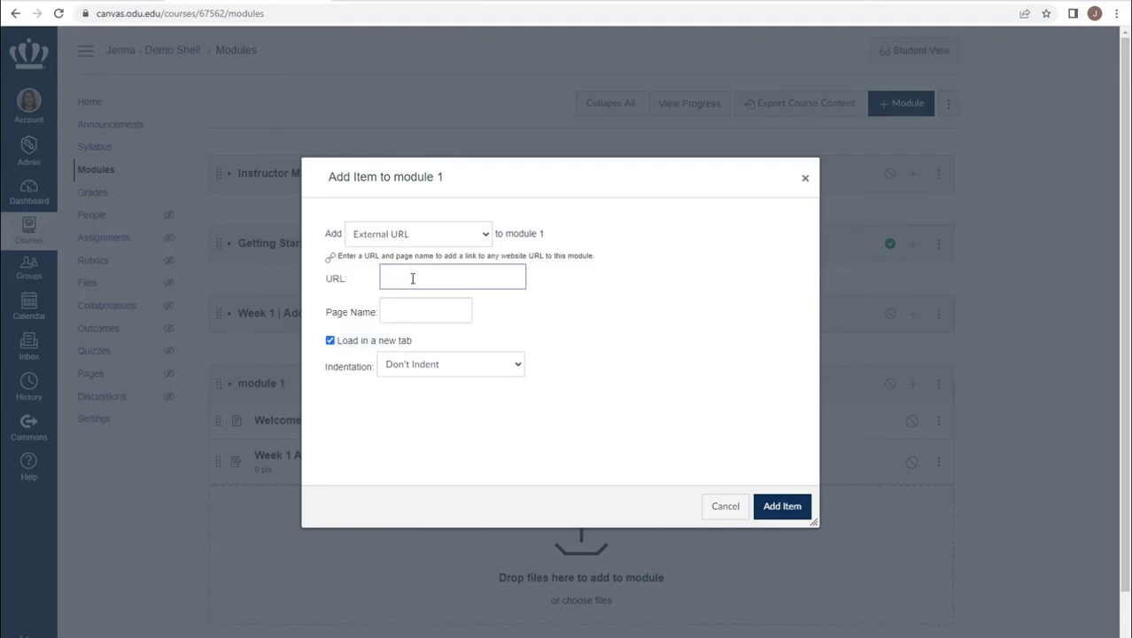
pyautogui.write('desmos.com/graphing')
pyautogui.press('Tab')
pyautogui.write('Desmos Gra')
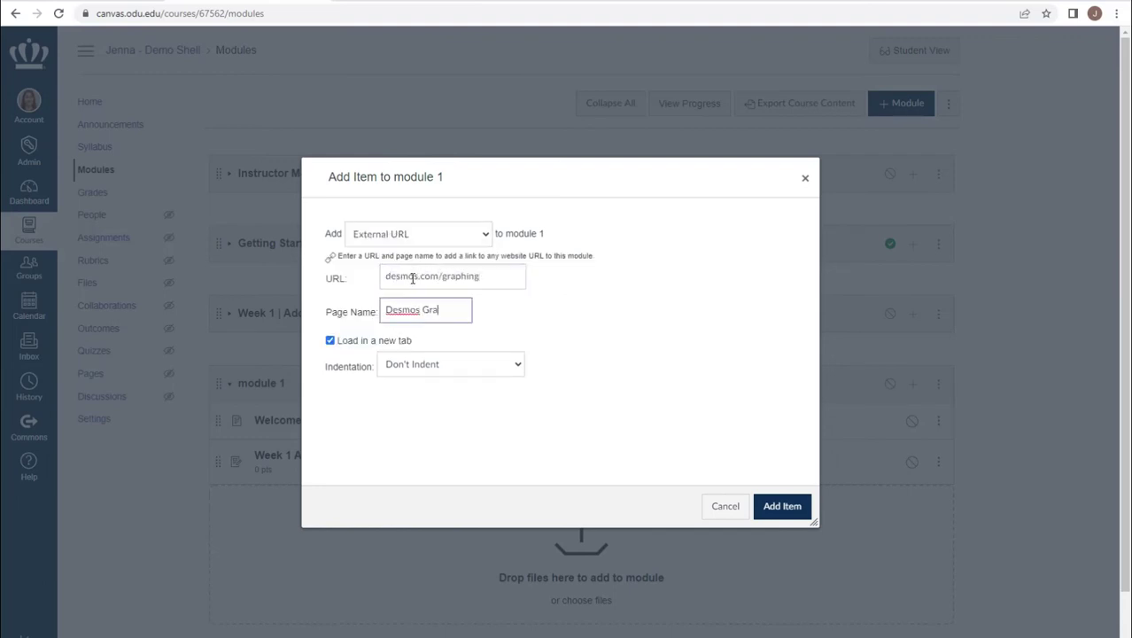
pyautogui.write('phing Calculator')
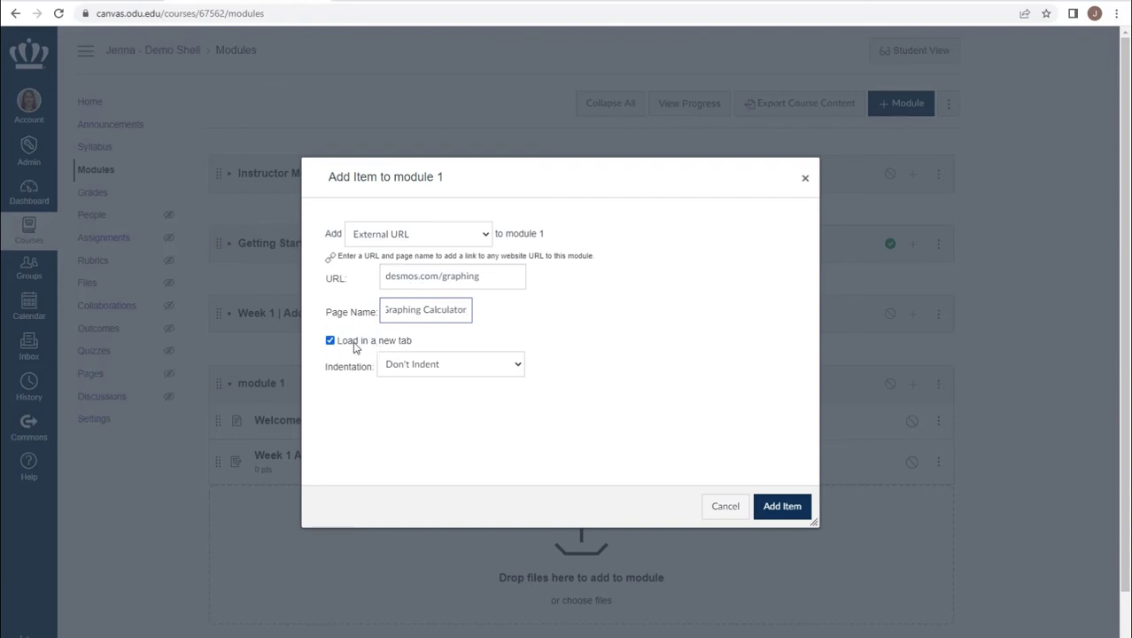
pyautogui.click(783, 506)
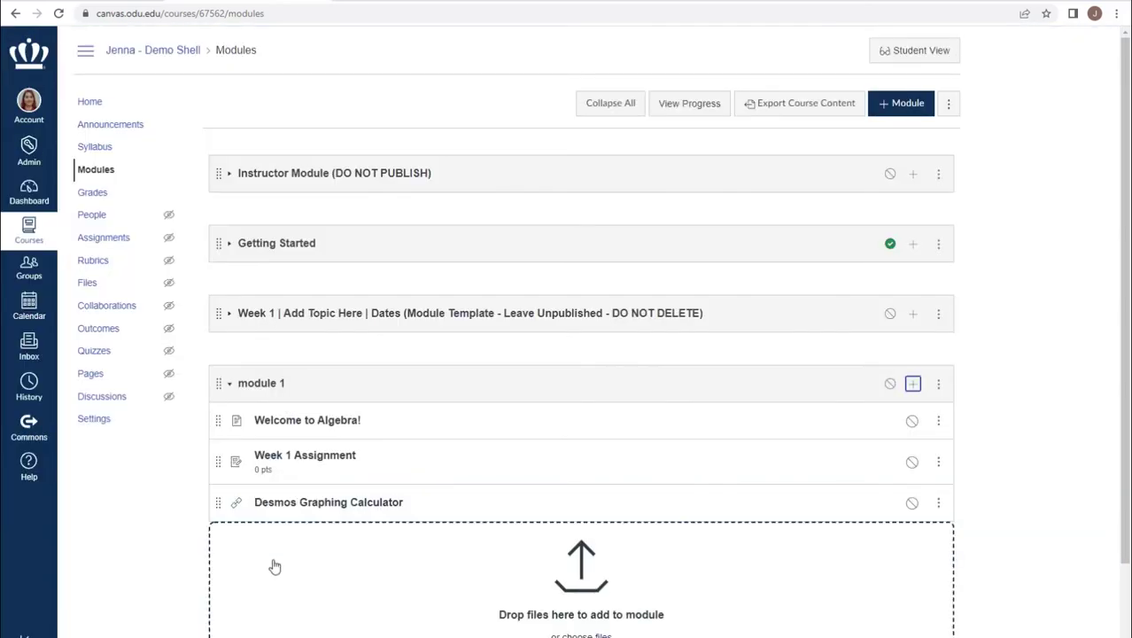
pyautogui.rightClick(288, 506)
pyautogui.click(340, 514)
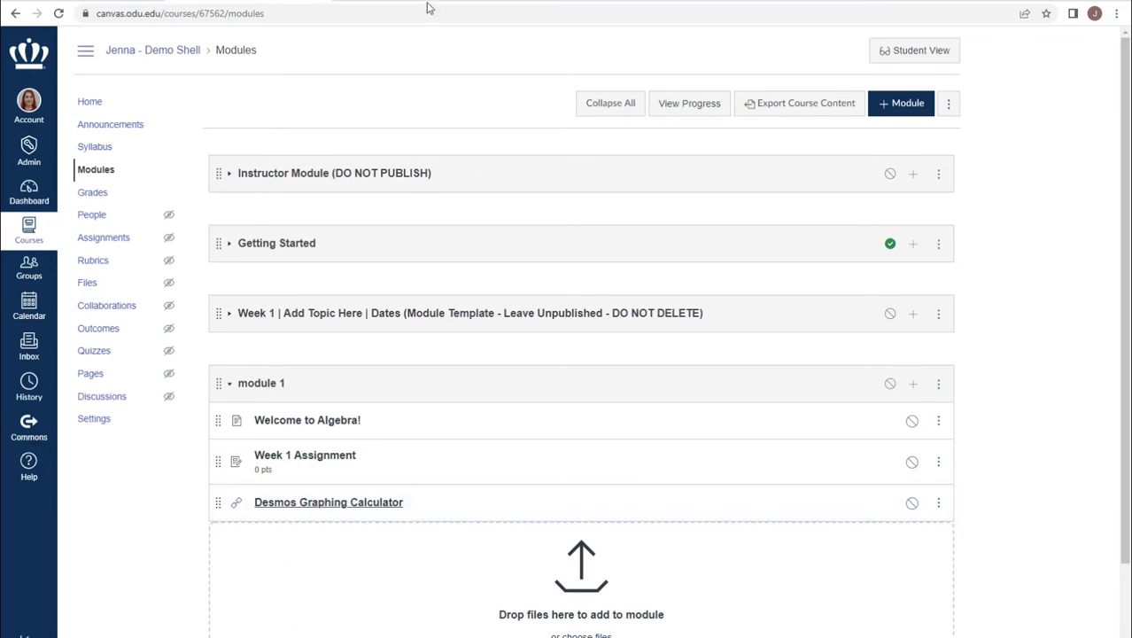
pyautogui.click(430, 7)
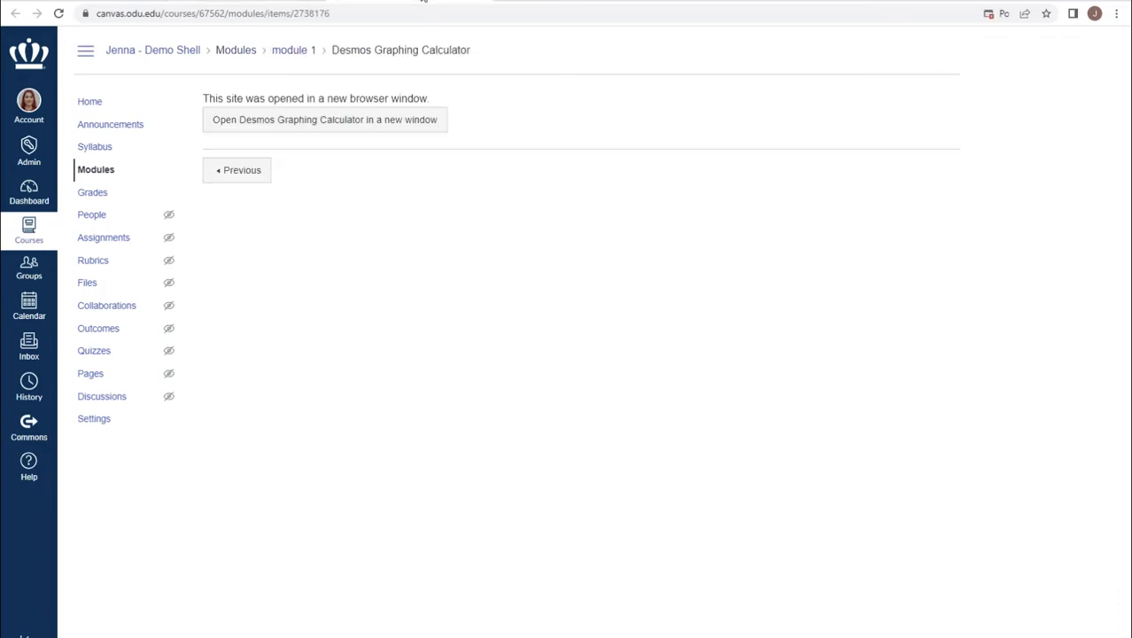
pyautogui.click(311, 124)
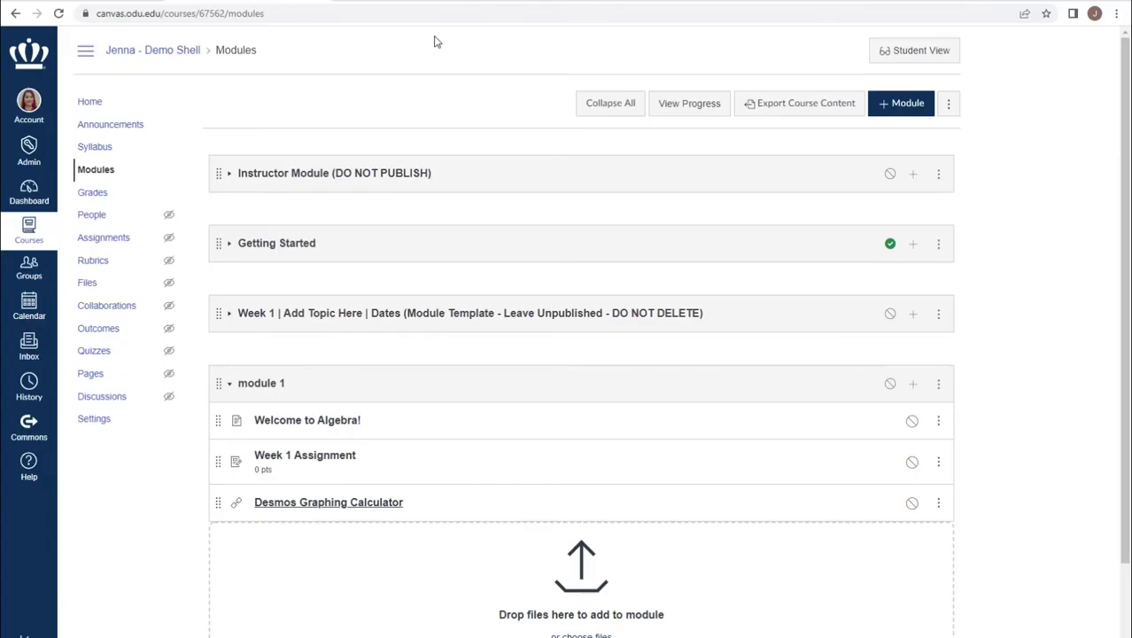
pyautogui.click(432, 5)
pyautogui.click(913, 387)
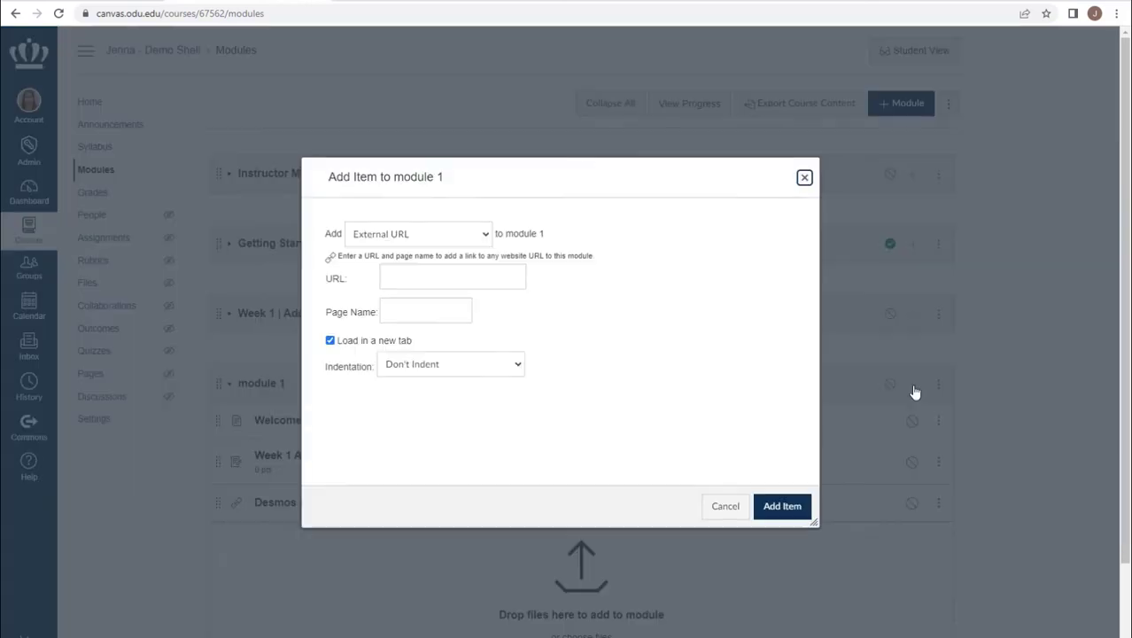
pyautogui.click(412, 236)
pyautogui.click(401, 338)
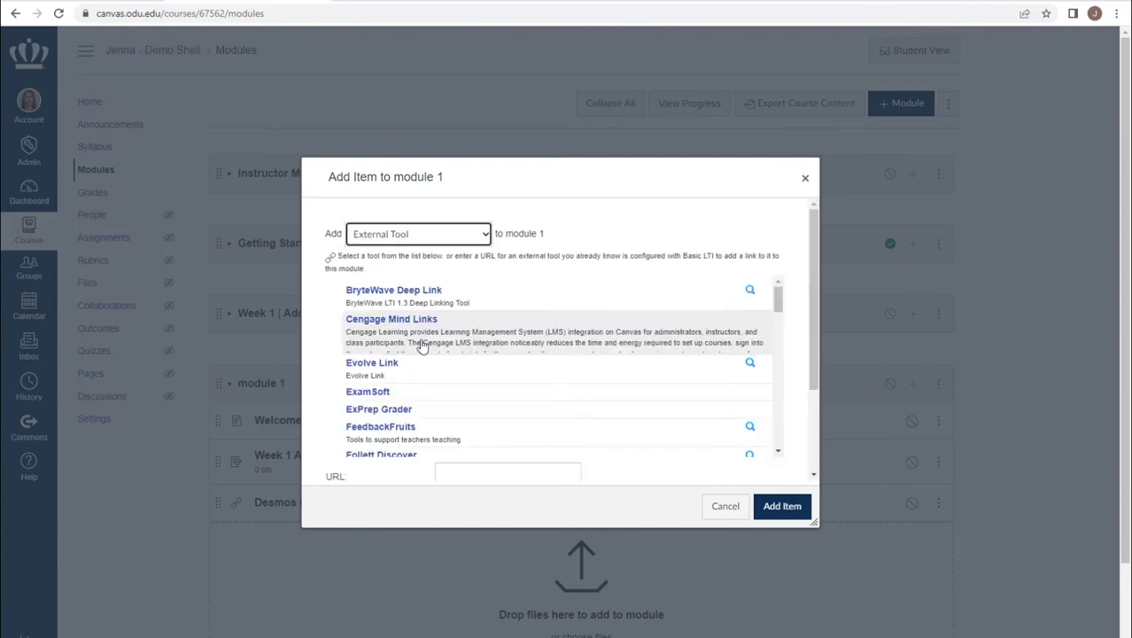
pyautogui.scroll(-10, 458, 381)
pyautogui.scroll(-4, 454, 373)
pyautogui.scroll(-8, 453, 373)
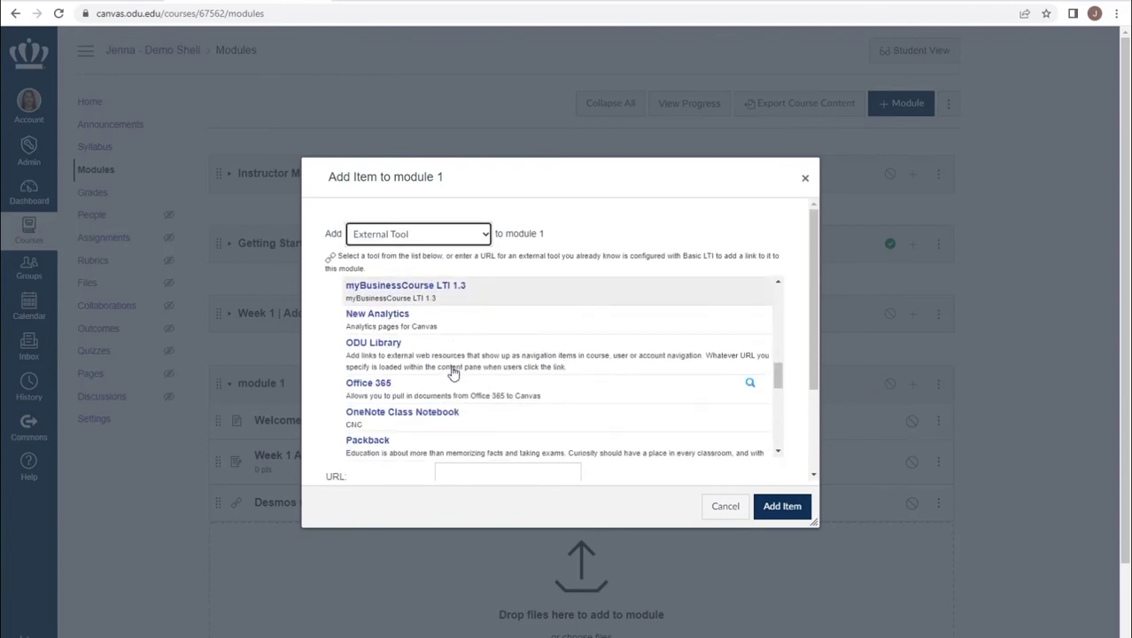
pyautogui.scroll(-6, 451, 372)
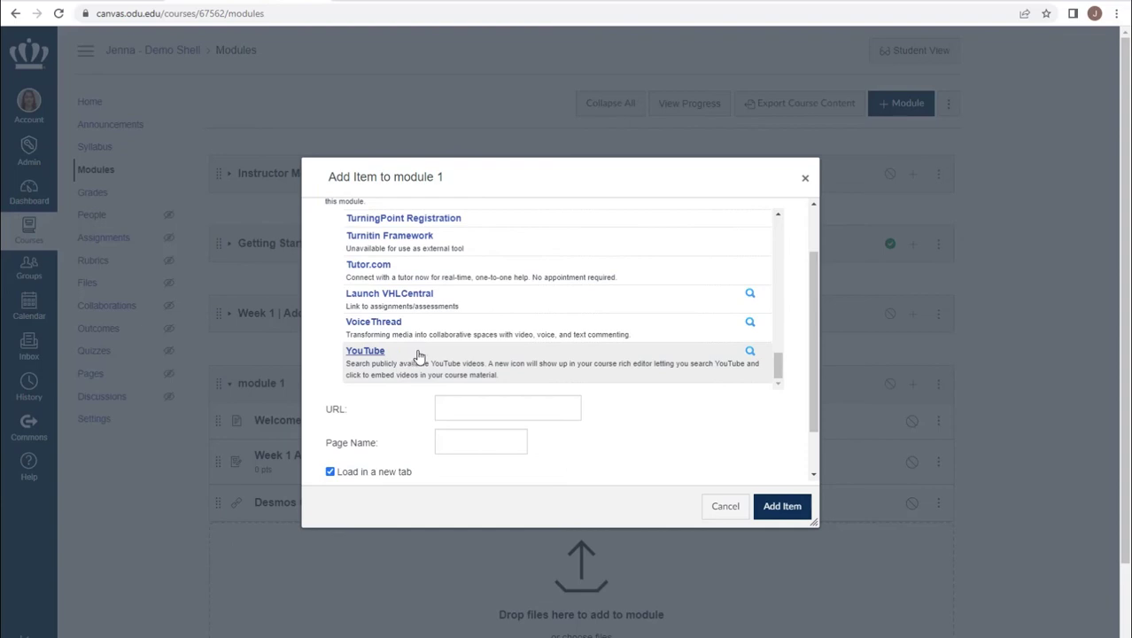
pyautogui.click(723, 507)
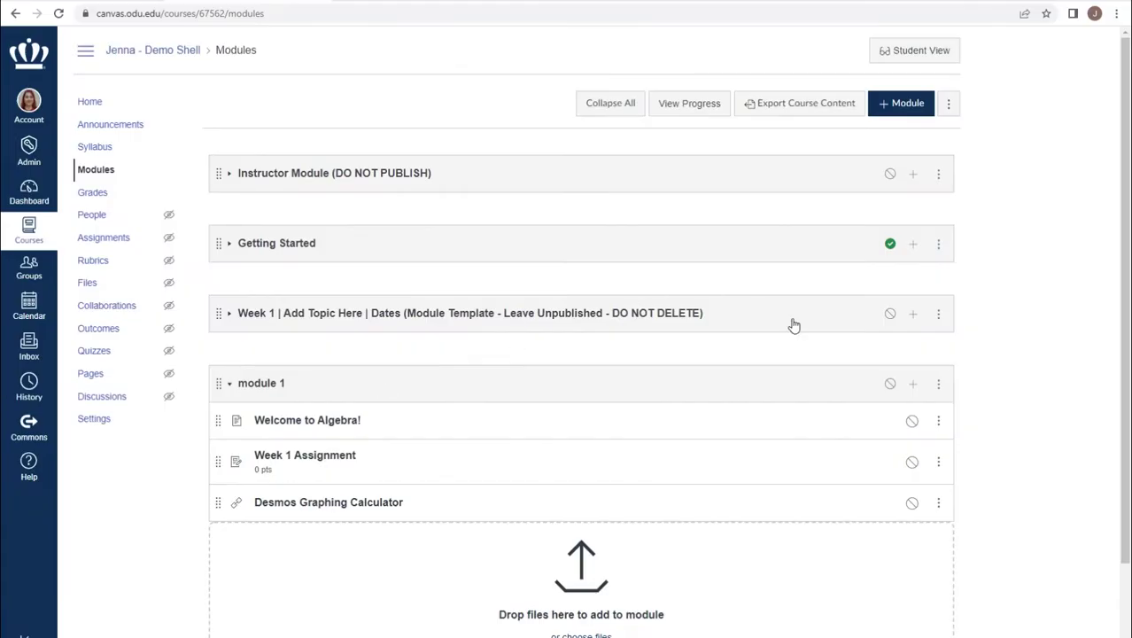
# Attach the existing 'Week 1 | Discussion' topic to module 1 as a discussion item
pyautogui.click(912, 387)
pyautogui.scroll(1, 780, 334)
pyautogui.scroll(5, 781, 328)
pyautogui.click(410, 237)
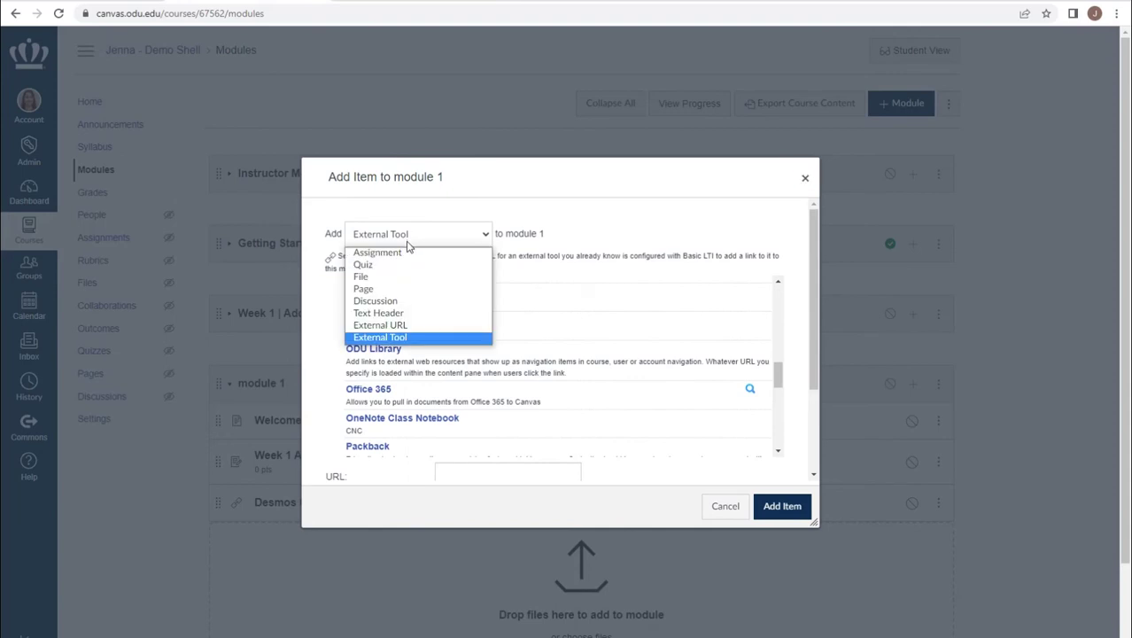
pyautogui.click(386, 301)
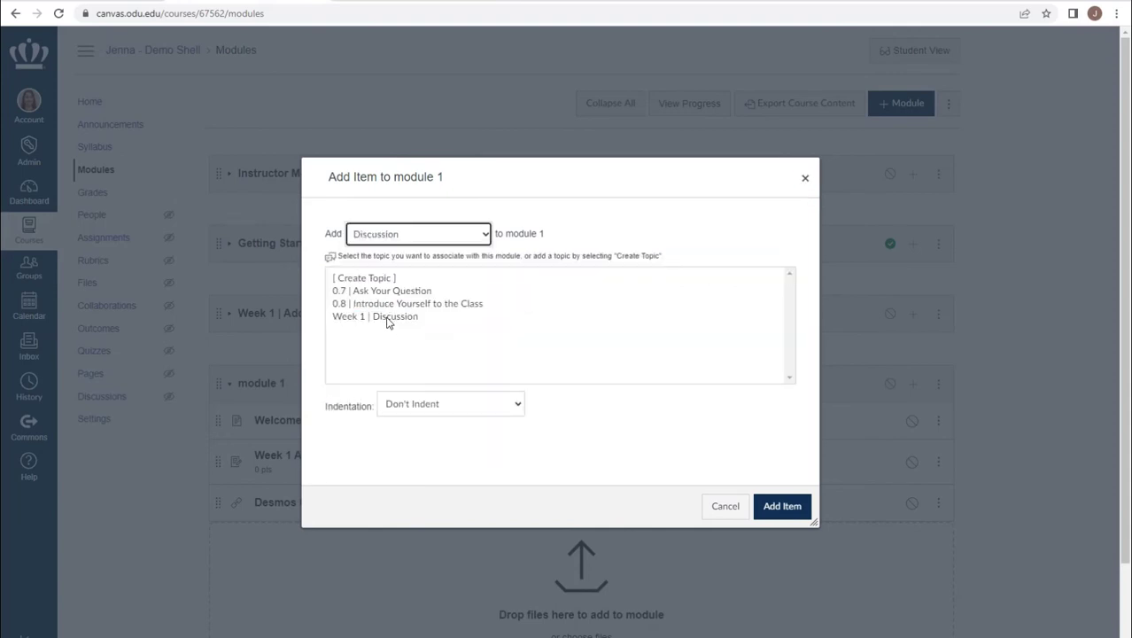
pyautogui.click(390, 318)
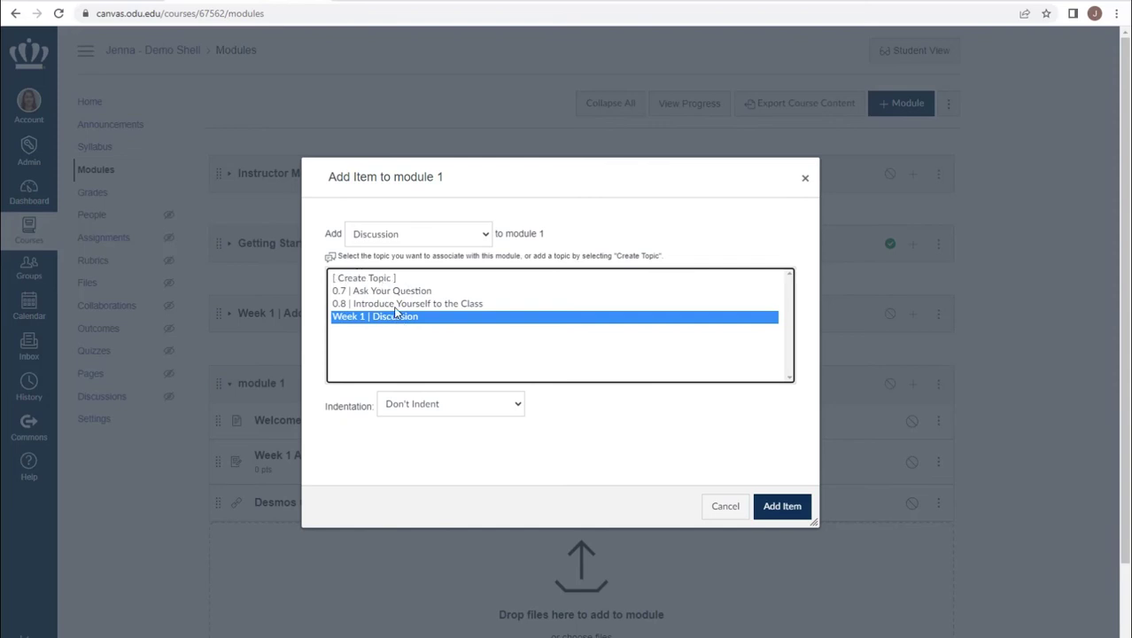
pyautogui.click(782, 506)
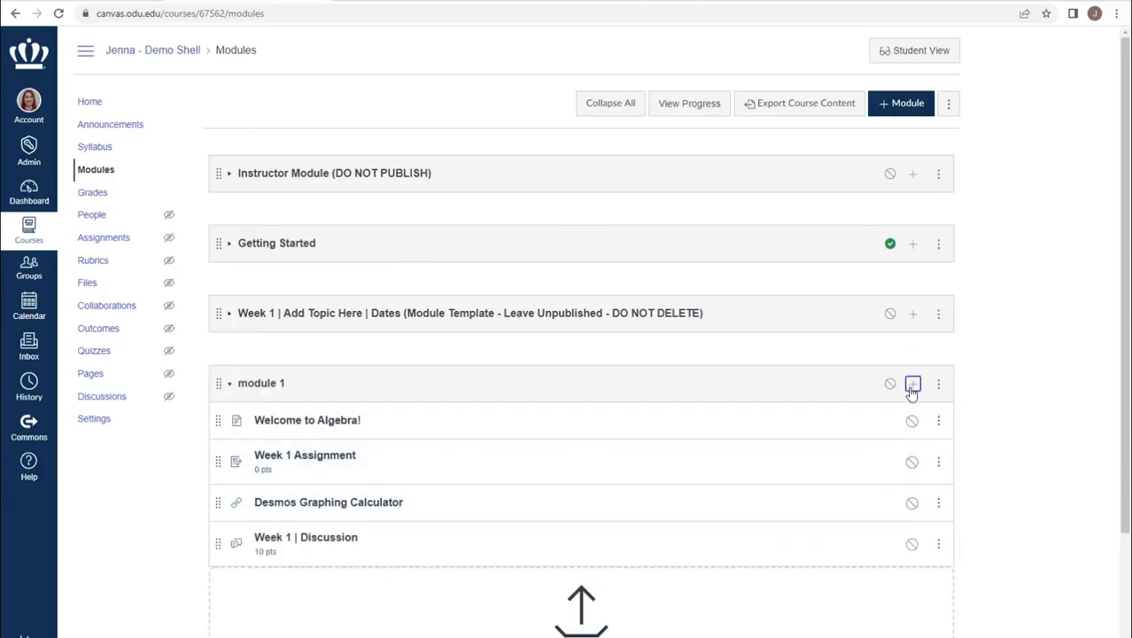
# Attach the existing 'Week 1 | Quiz' to module 1 as a quiz item
pyautogui.click(912, 383)
pyautogui.click(479, 240)
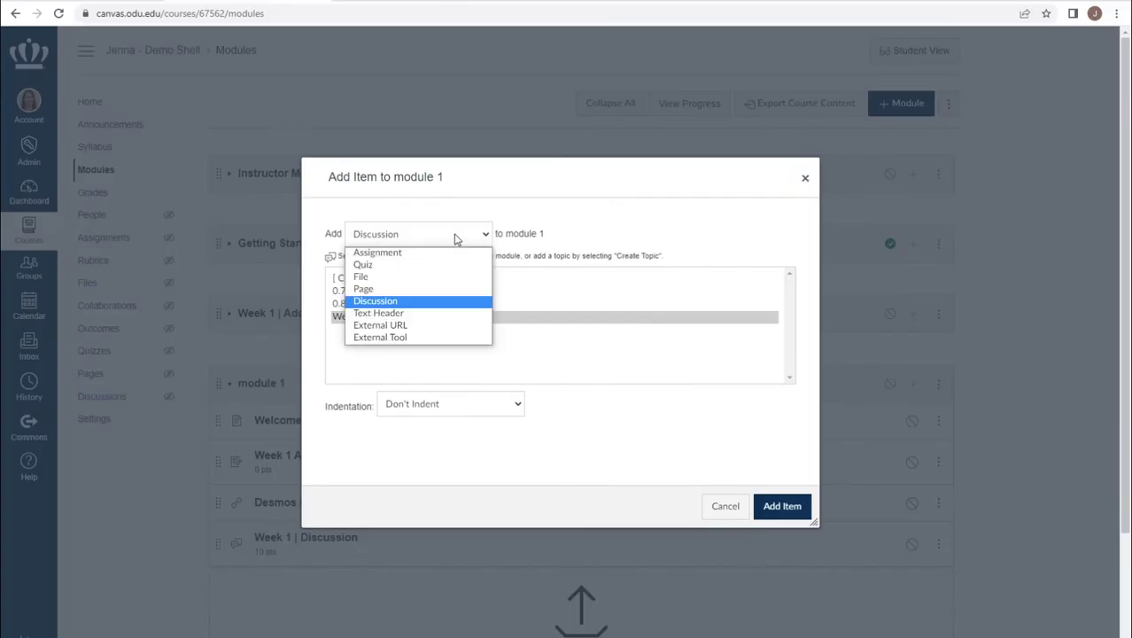
pyautogui.click(398, 264)
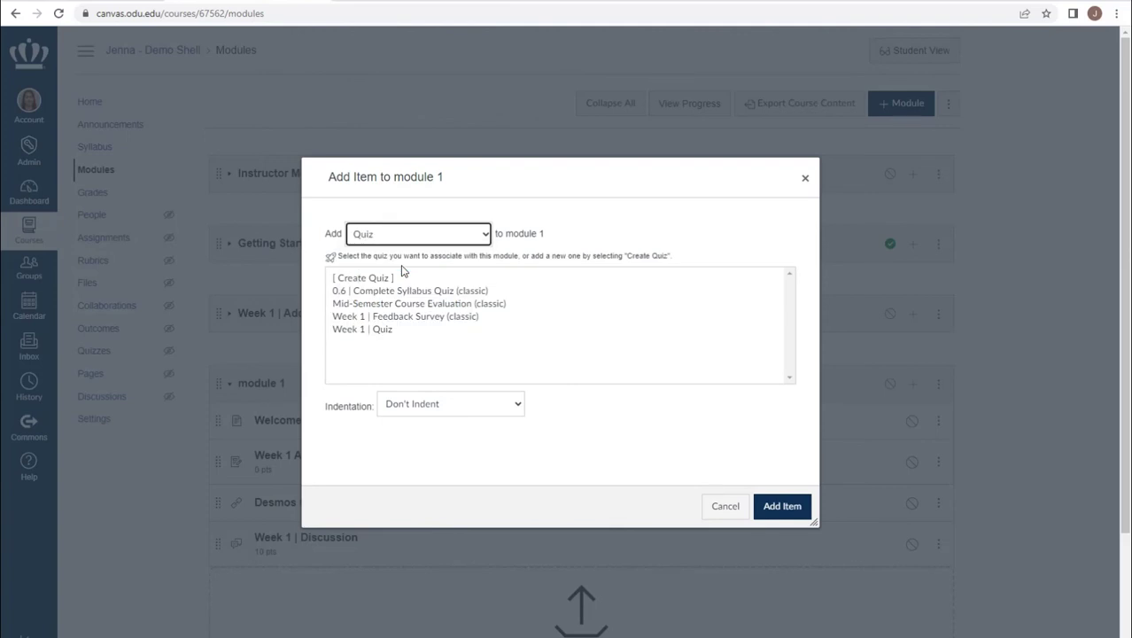
pyautogui.click(375, 331)
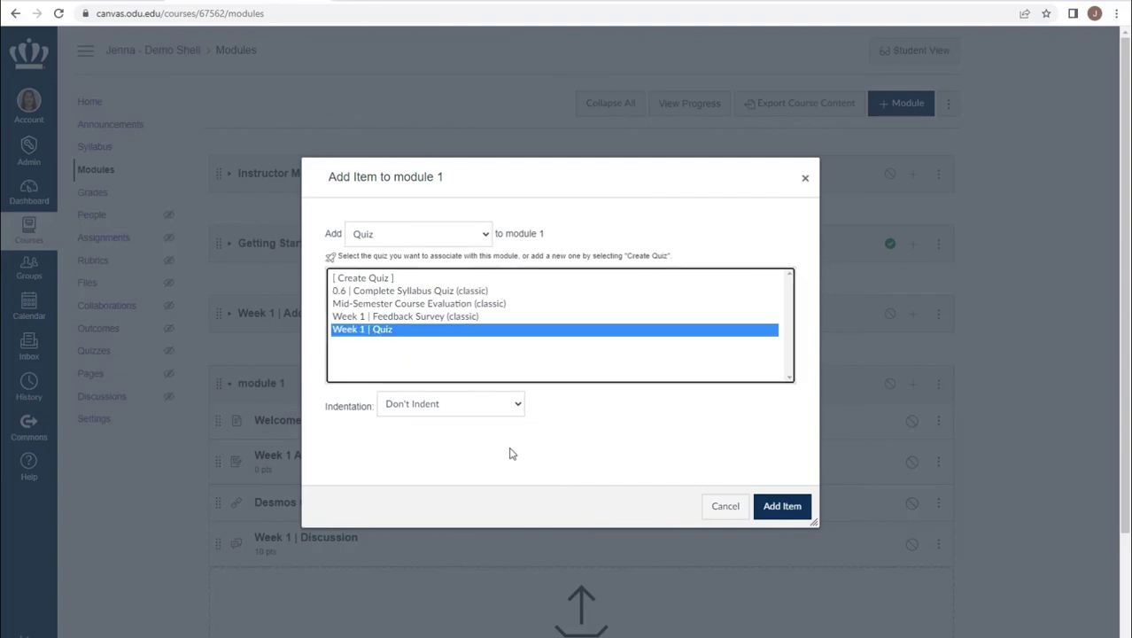
pyautogui.click(779, 509)
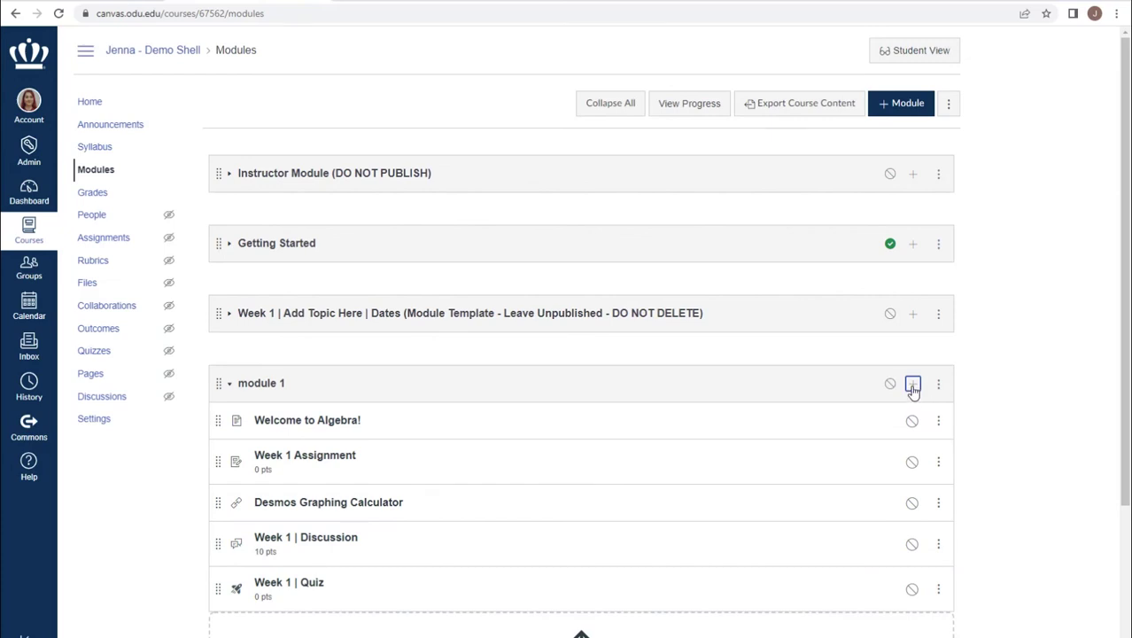
# Add a 'Deliverables' text header as the last item of module 1, below the quiz
pyautogui.scroll(-1, 385, 571)
pyautogui.scroll(-1, 385, 571)
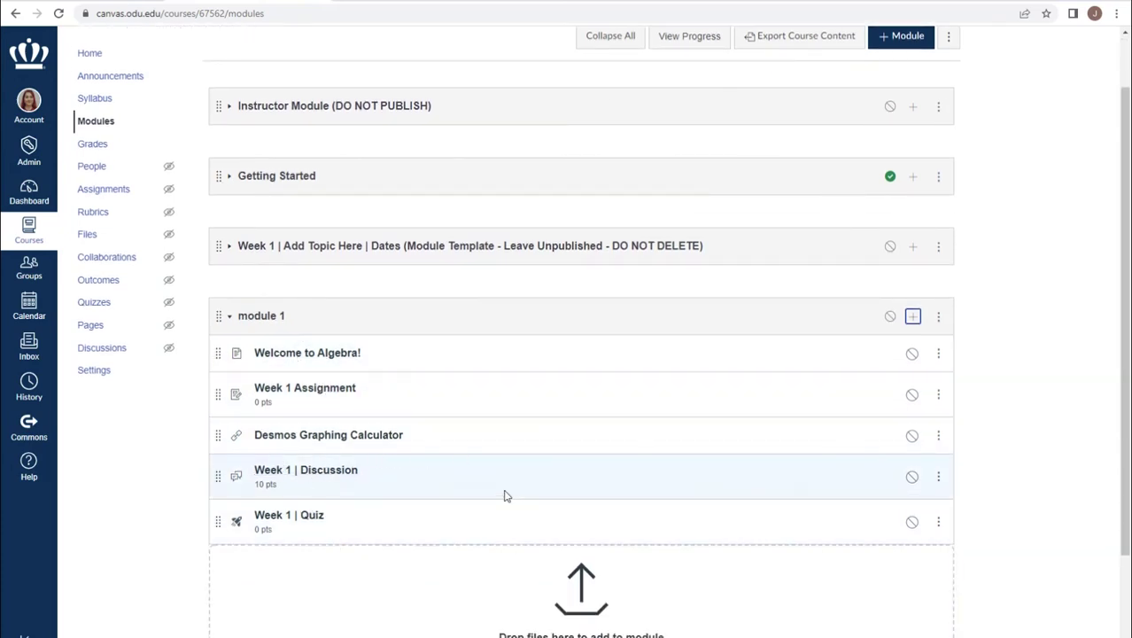
pyautogui.click(914, 319)
pyautogui.click(423, 238)
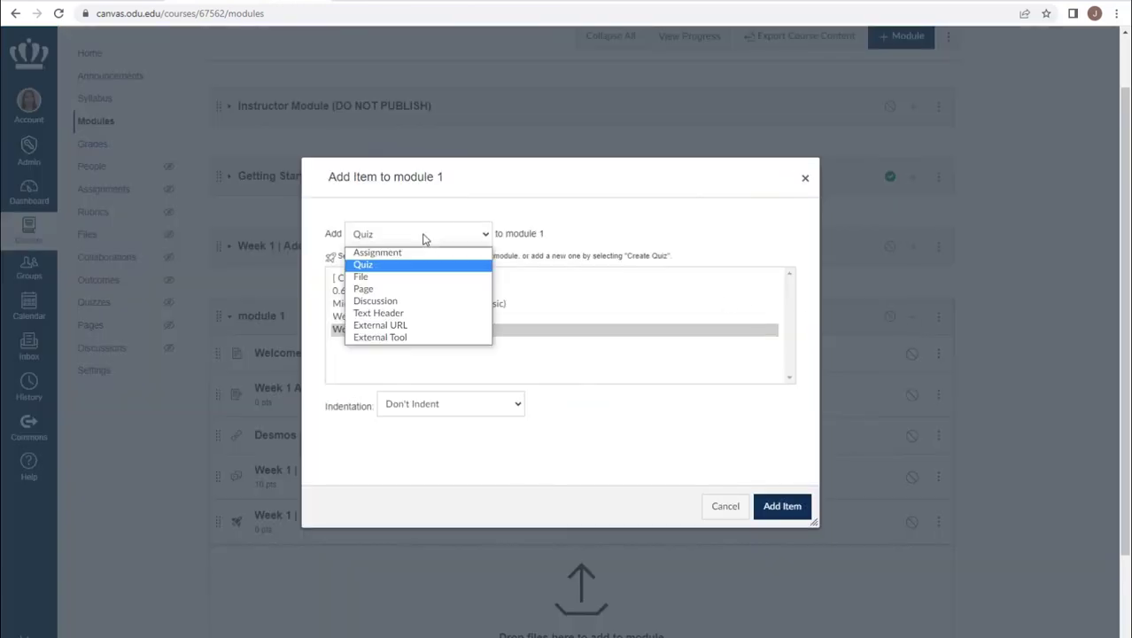
pyautogui.click(379, 313)
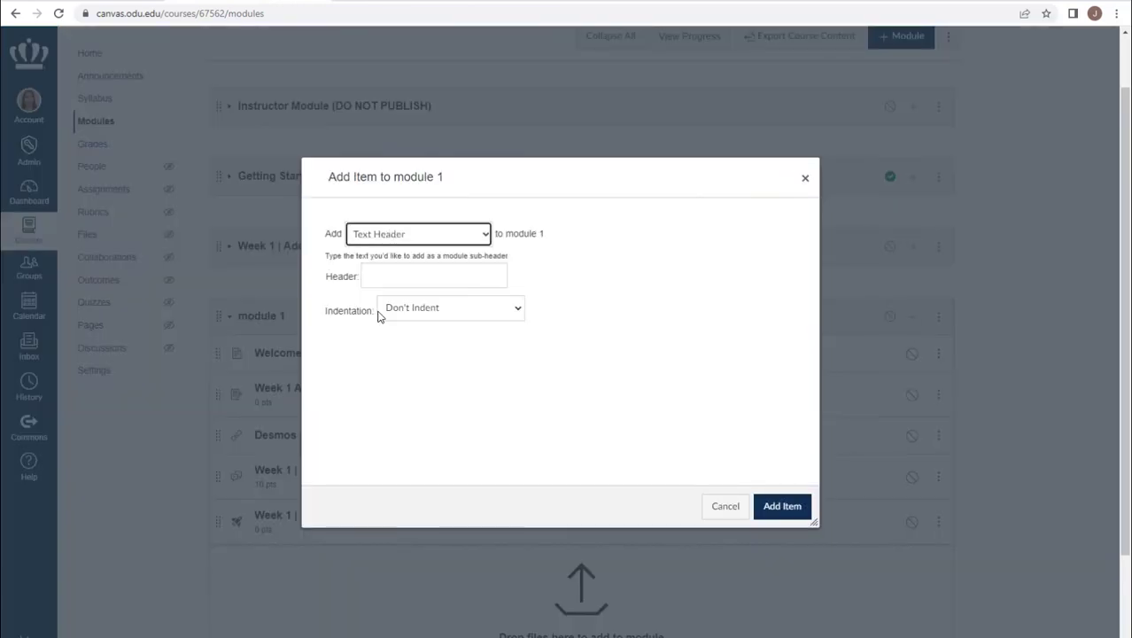
pyautogui.click(392, 275)
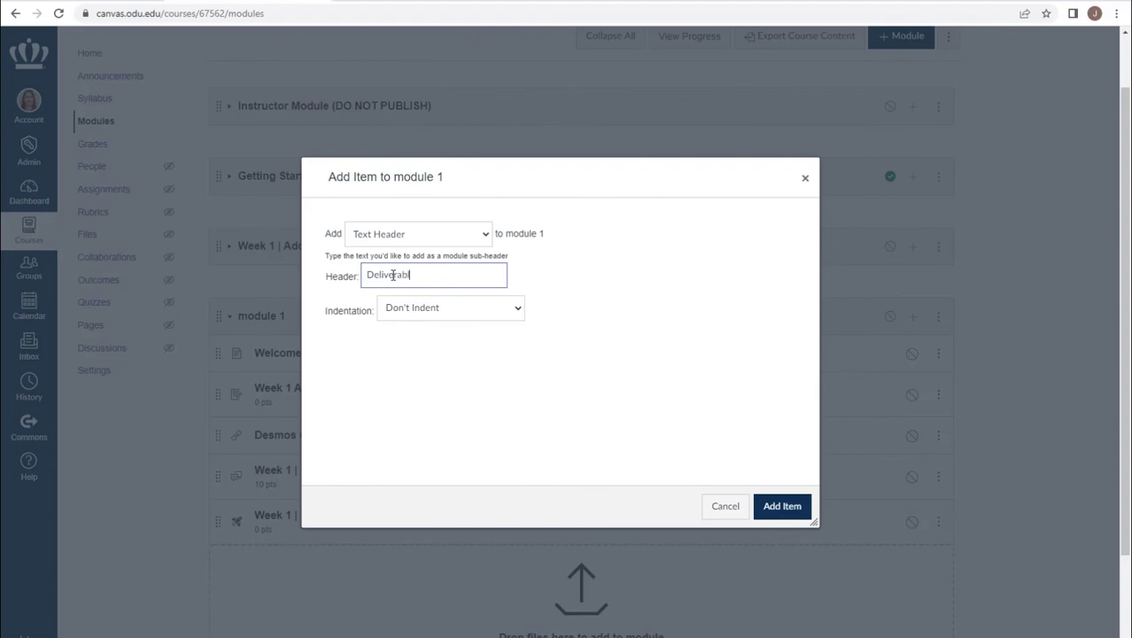
pyautogui.click(784, 507)
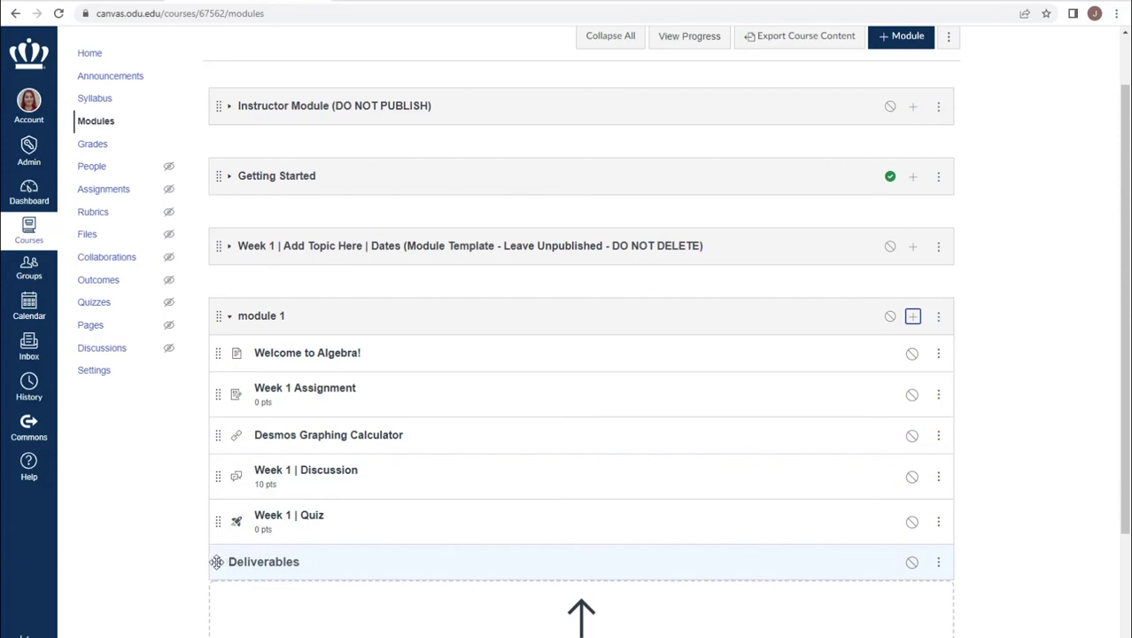
# Move the Deliverables header below the Desmos link and Week 1 Assignment directly under it
pyautogui.moveTo(216, 561); pyautogui.dragTo(228, 469)
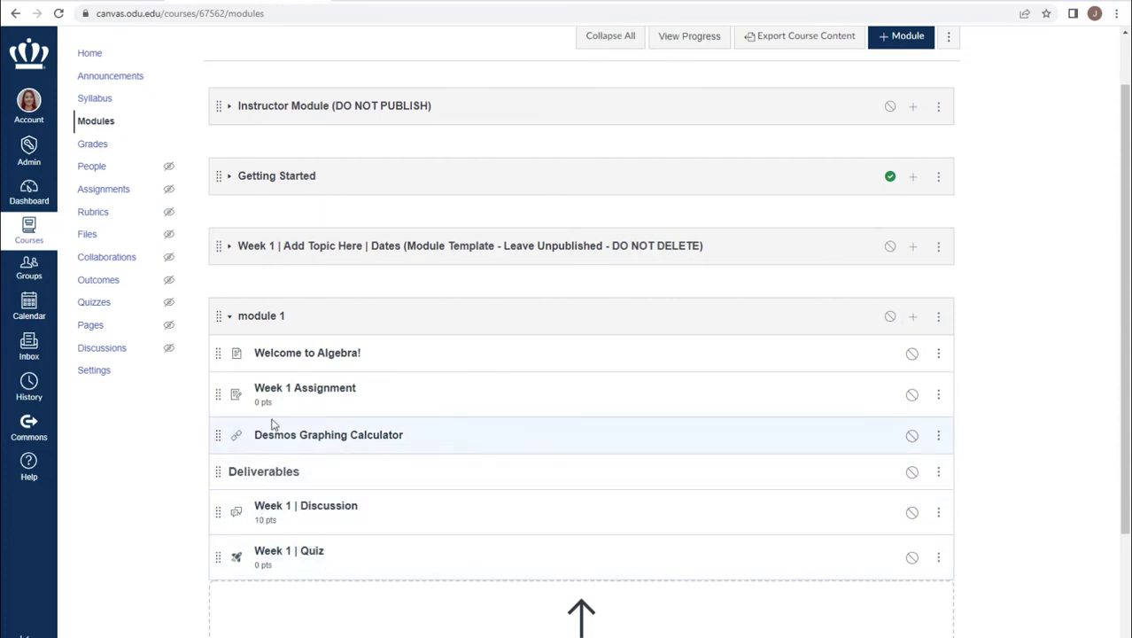
pyautogui.moveTo(216, 392); pyautogui.dragTo(221, 468)
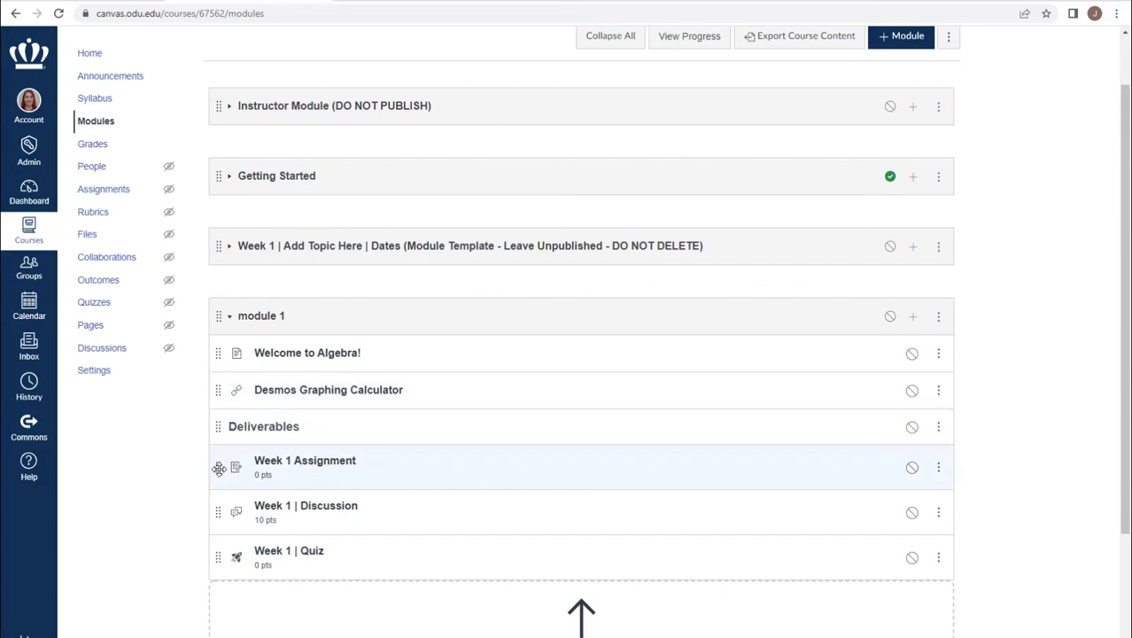
# Add the 'Readings for week 1' file to module 1 and move Week 1 | Discussion to the bottom
pyautogui.click(911, 317)
pyautogui.click(446, 239)
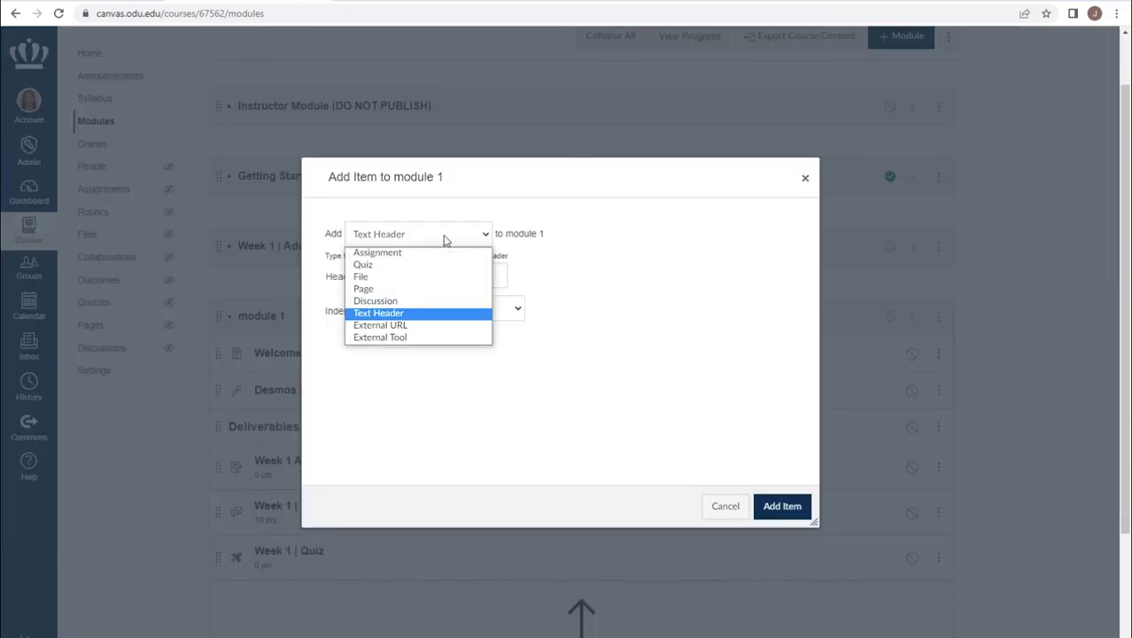
pyautogui.click(398, 285)
pyautogui.scroll(-5, 416, 361)
pyautogui.scroll(-10, 417, 360)
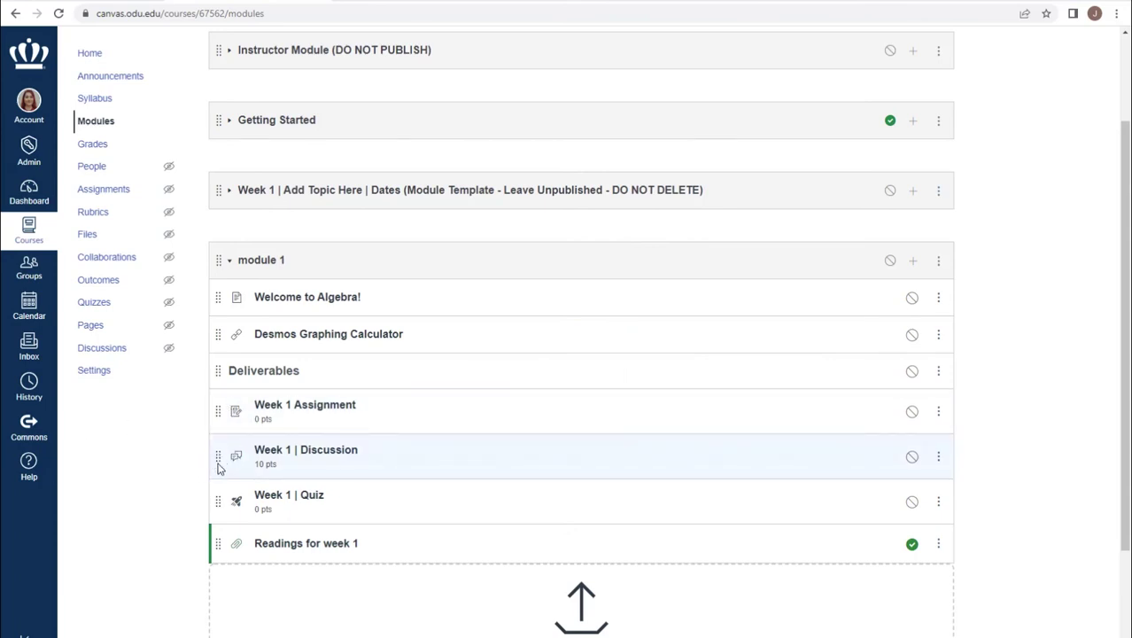
pyautogui.moveTo(219, 467); pyautogui.dragTo(227, 550)
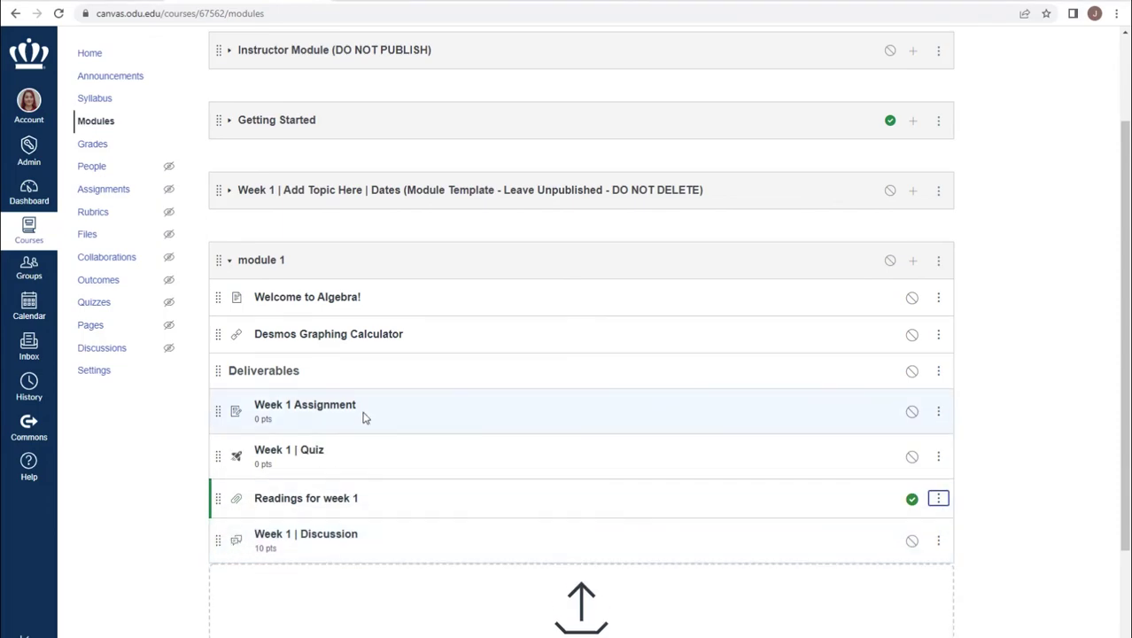